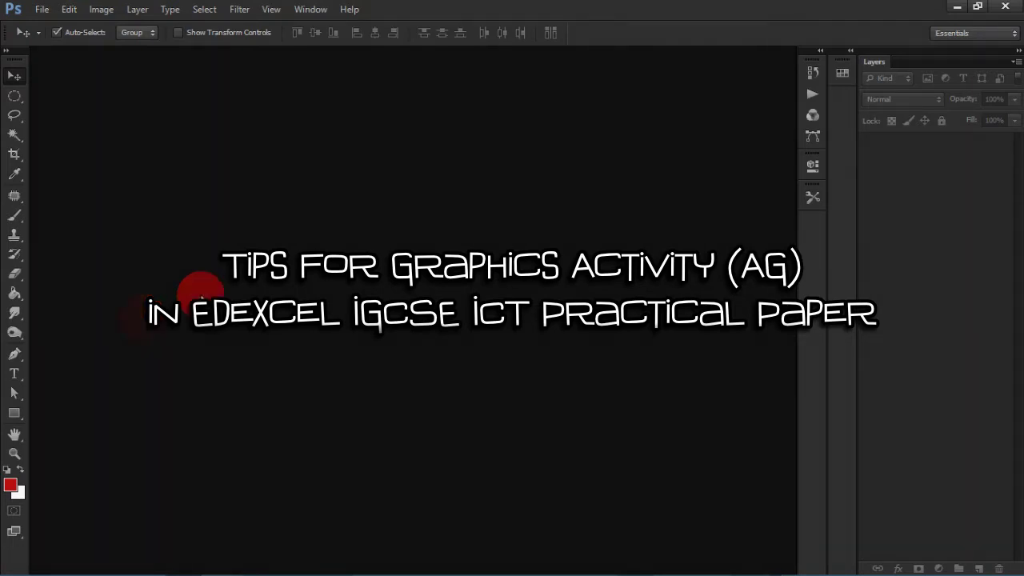
Drag sample_photo_00.jpg from the Sample Pictures folder onto Photoshop to open it
key("alt+Tab")
key("alt+Tab")
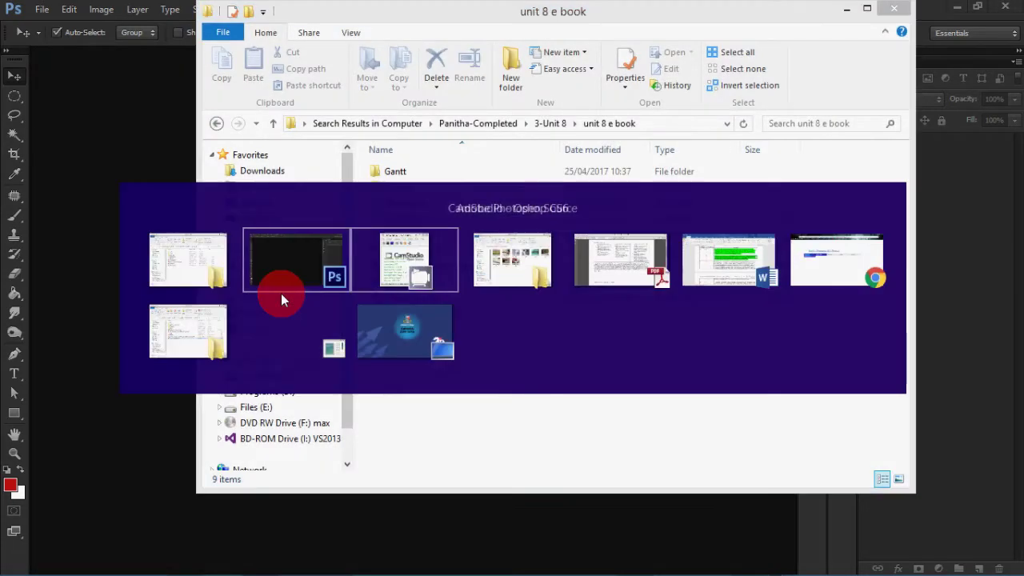
key("alt+Tab")
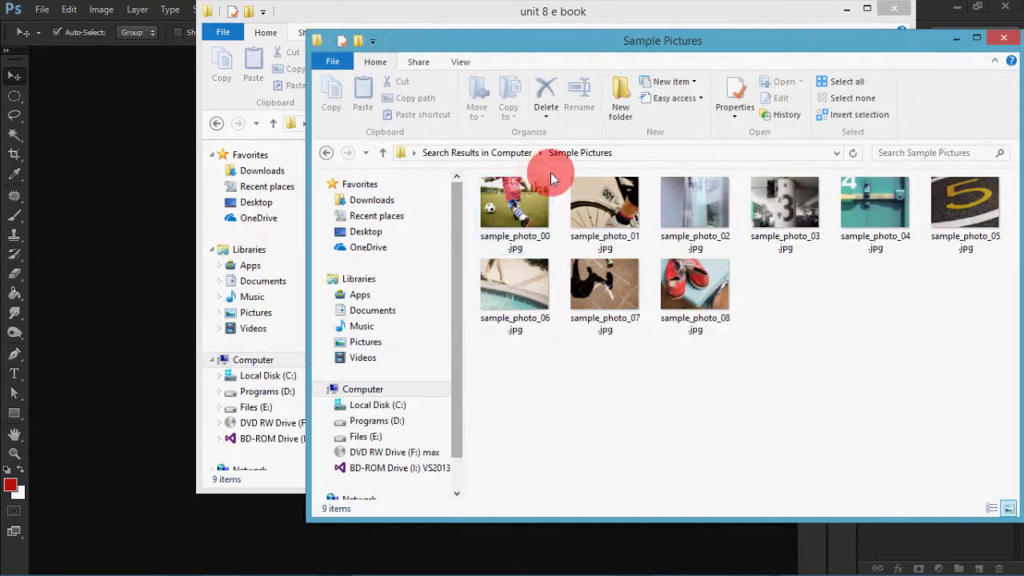
left_click(521, 194)
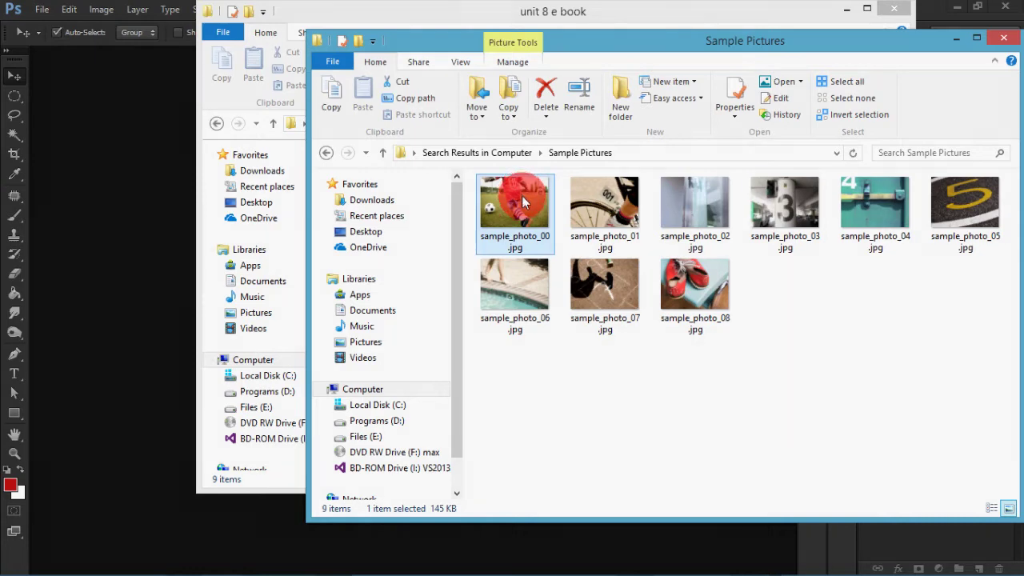
left_click_drag(522, 195, 130, 146)
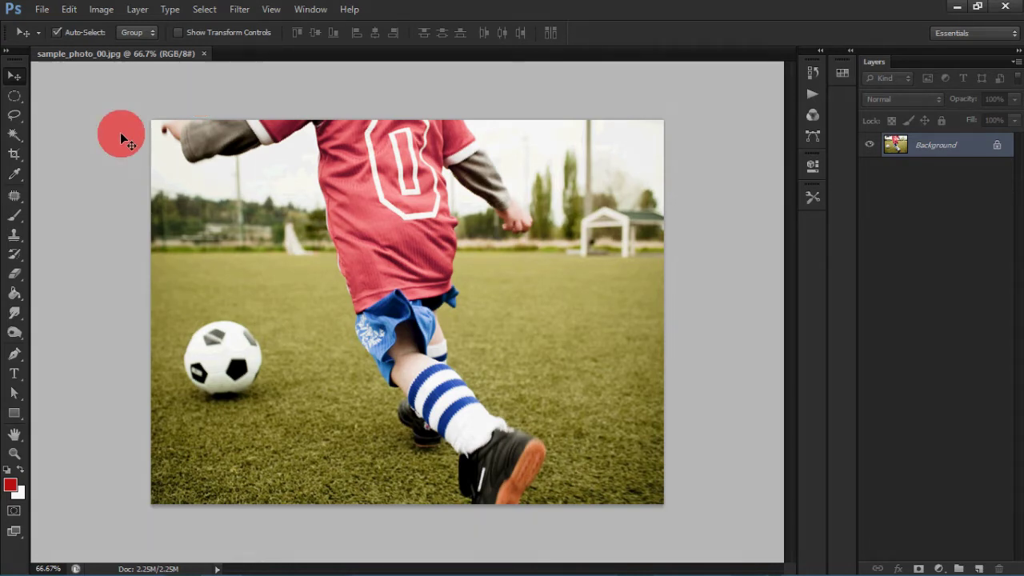
Crop the soccer photo to a tight frame around the ball and the player's legs
left_click(12, 156)
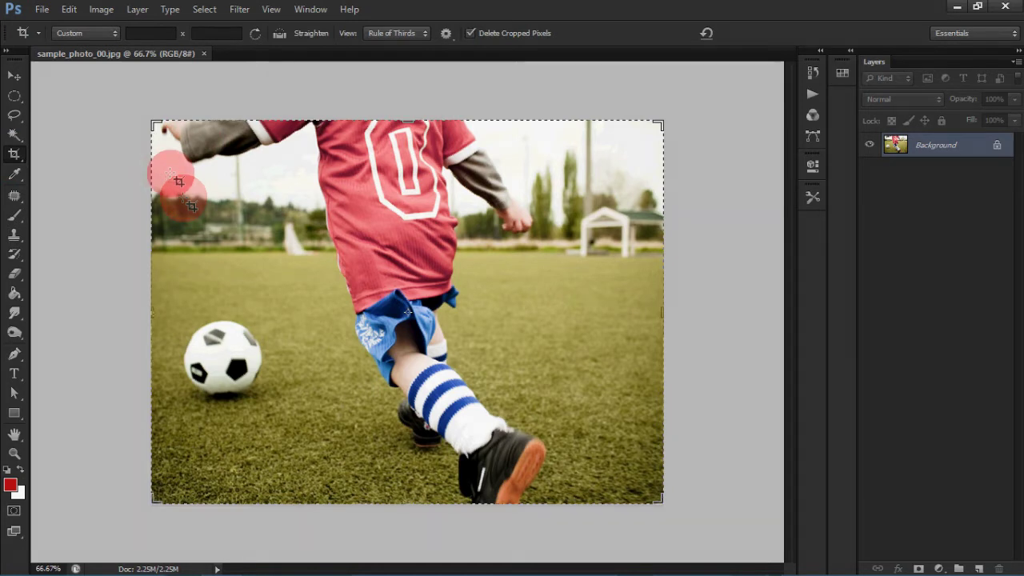
left_click_drag(160, 171, 539, 444)
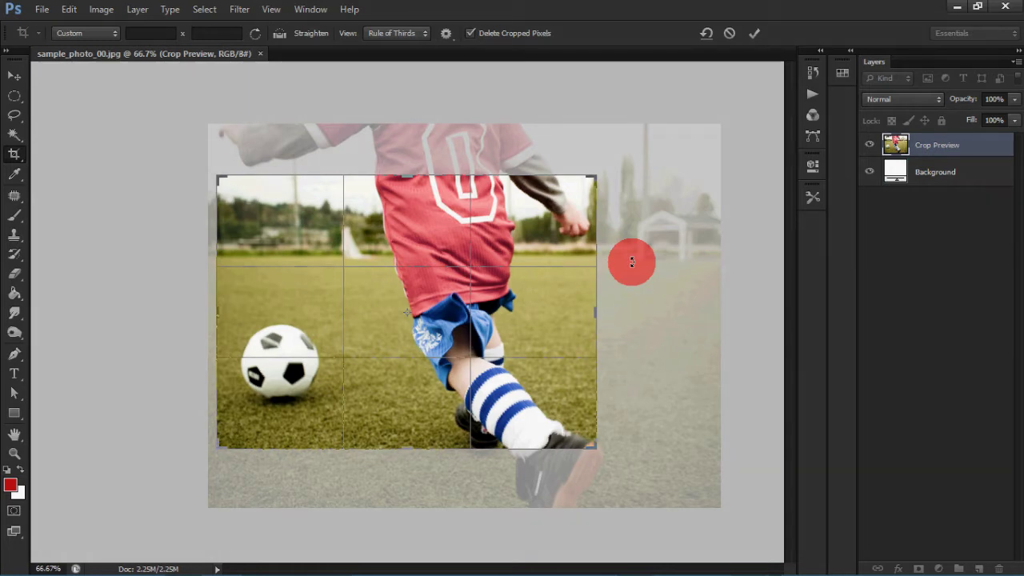
key("Return")
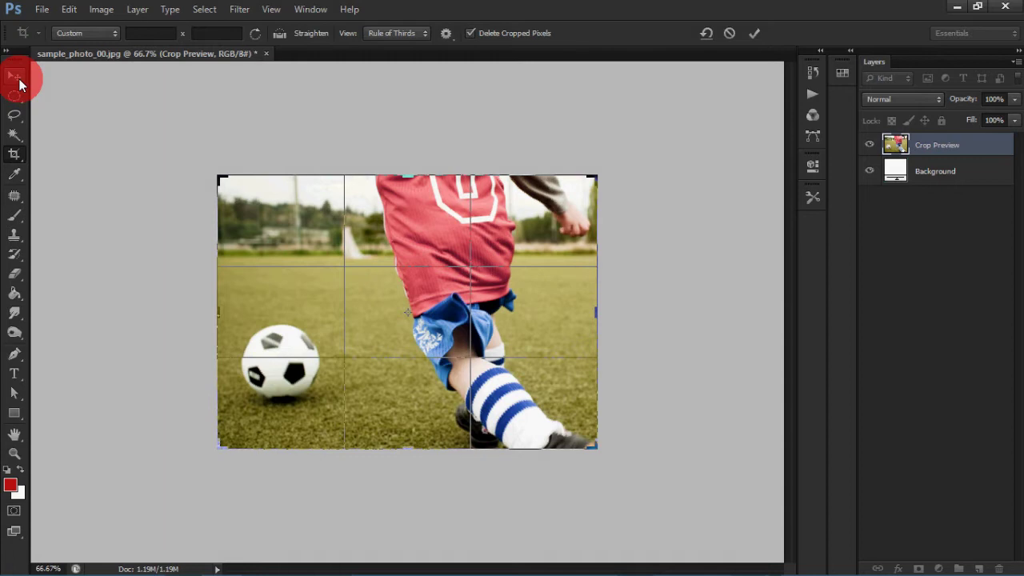
left_click(18, 80)
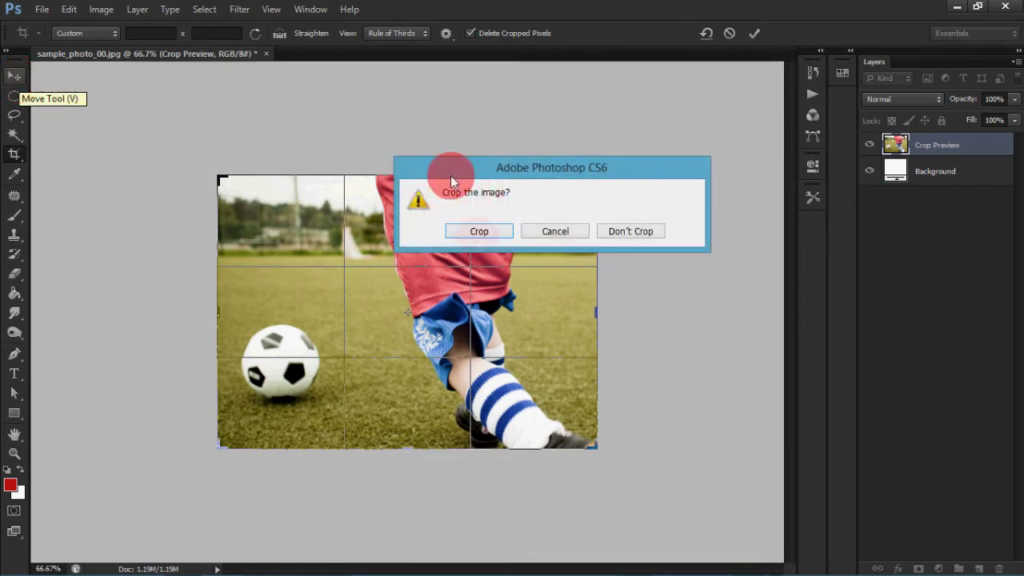
left_click(481, 232)
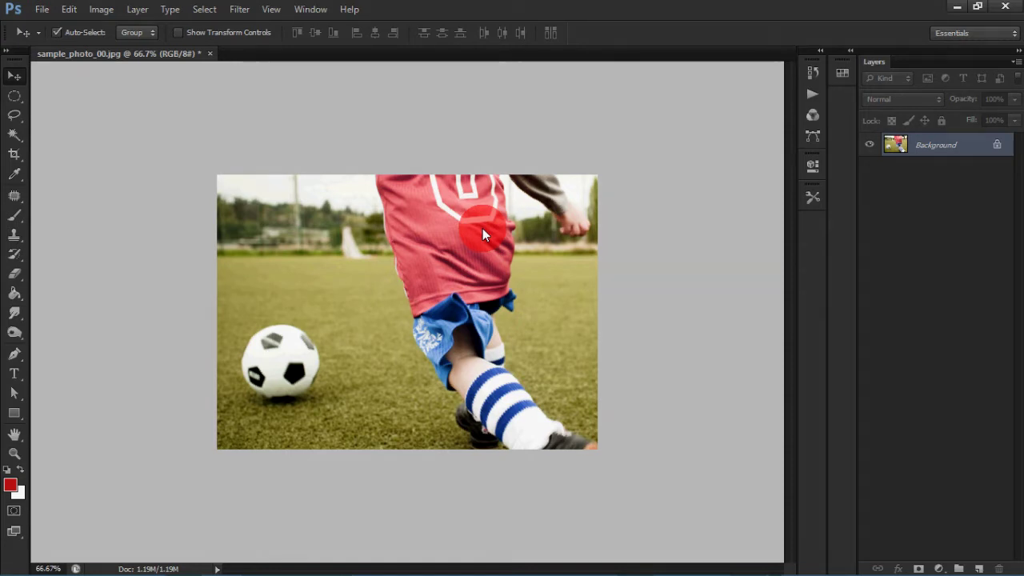
key("ctrl+plus")
key("ctrl+plus")
key("ctrl+plus")
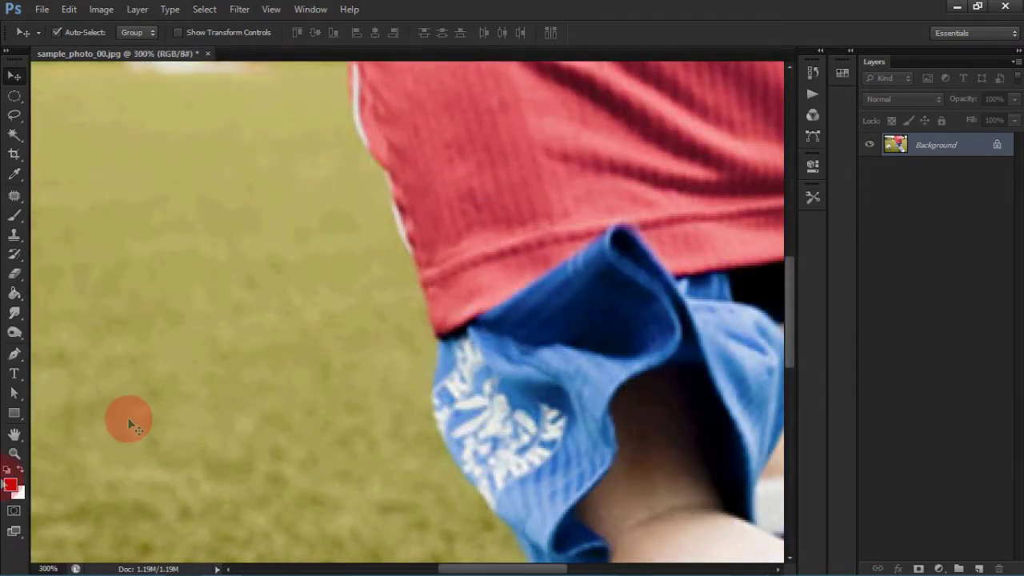
left_click(13, 435)
left_click_drag(192, 389, 488, 200)
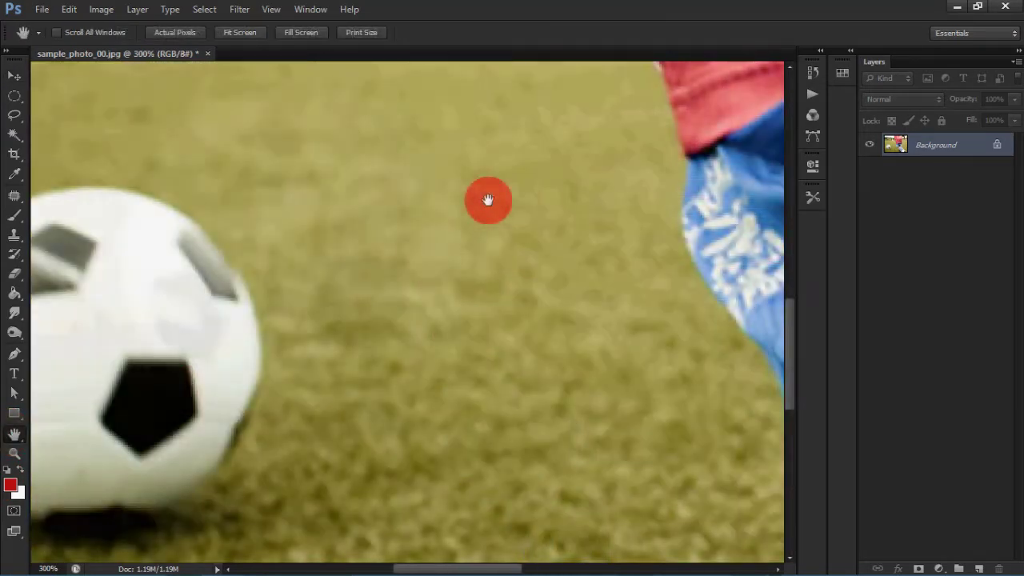
left_click_drag(421, 272, 258, 442)
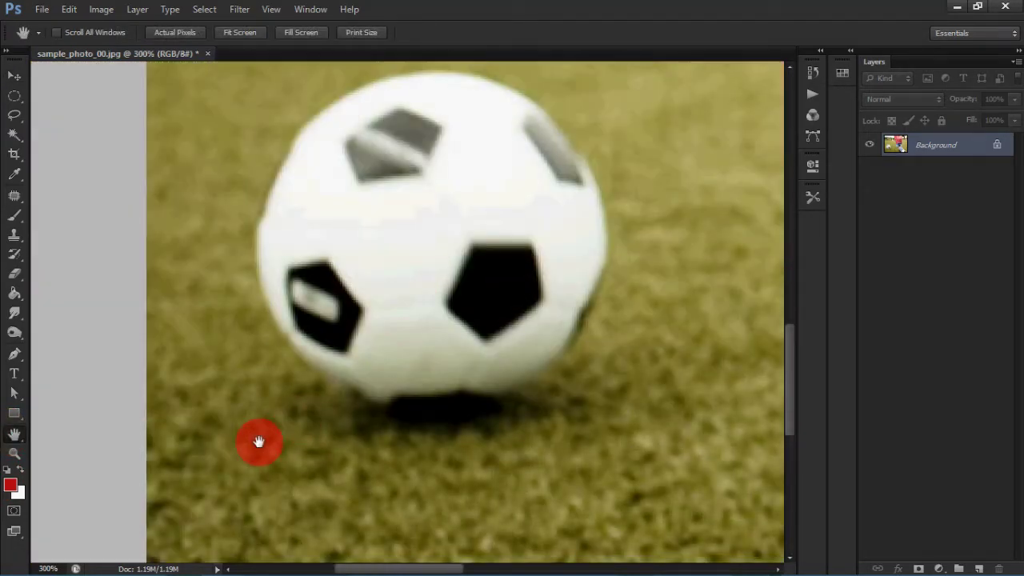
key("ctrl+minus")
key("ctrl+minus")
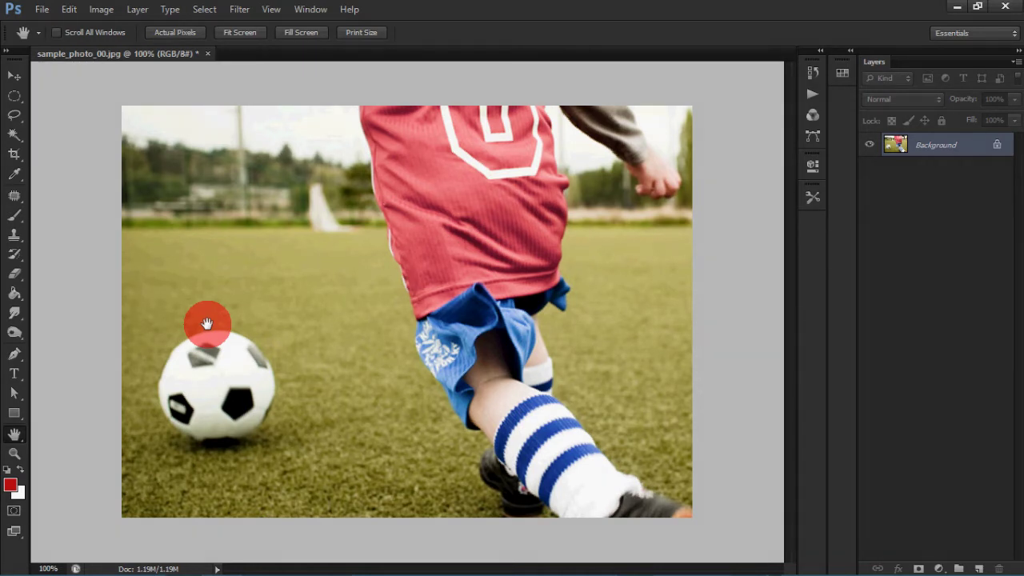
Choose the Clone Stamp tool and sample a patch of grass as the source
left_click(142, 213)
left_click_drag(187, 299, 144, 356)
left_click_drag(70, 267, 17, 101)
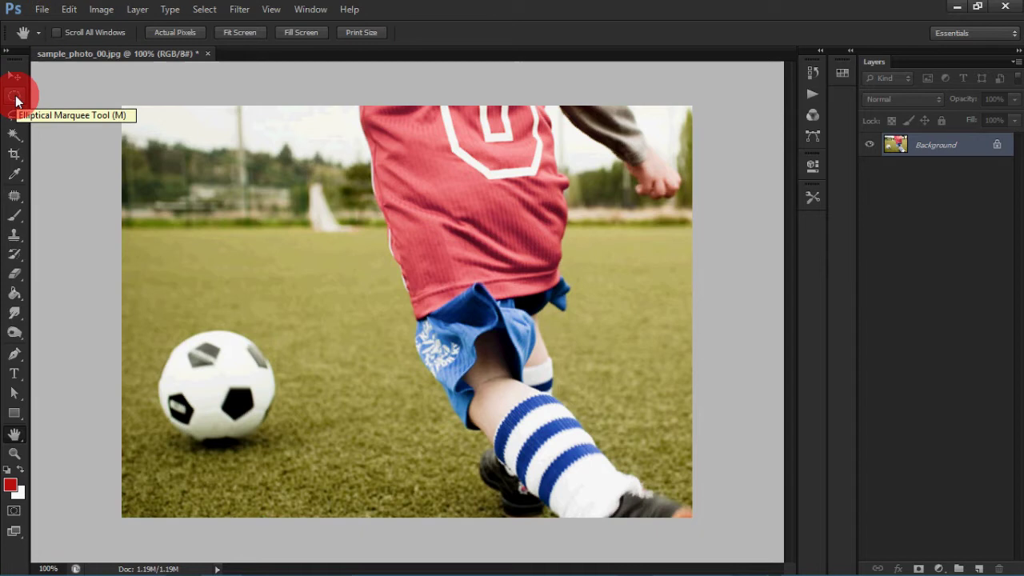
left_click(16, 236)
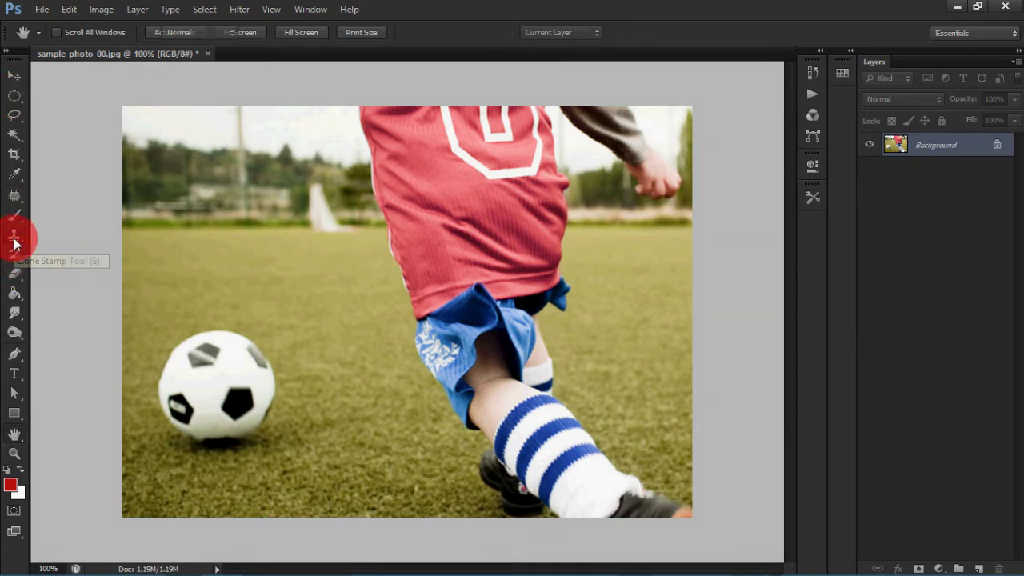
left_click(256, 323, "alt")
left_click(339, 364)
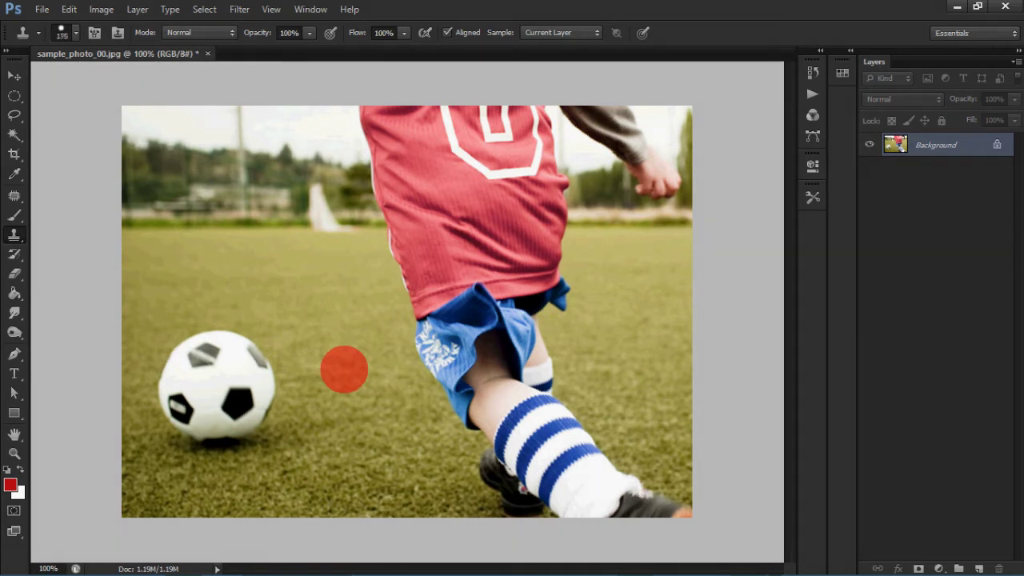
Use a 200 px hard round brush to paint cloned grass over the soccer ball
left_click(76, 32)
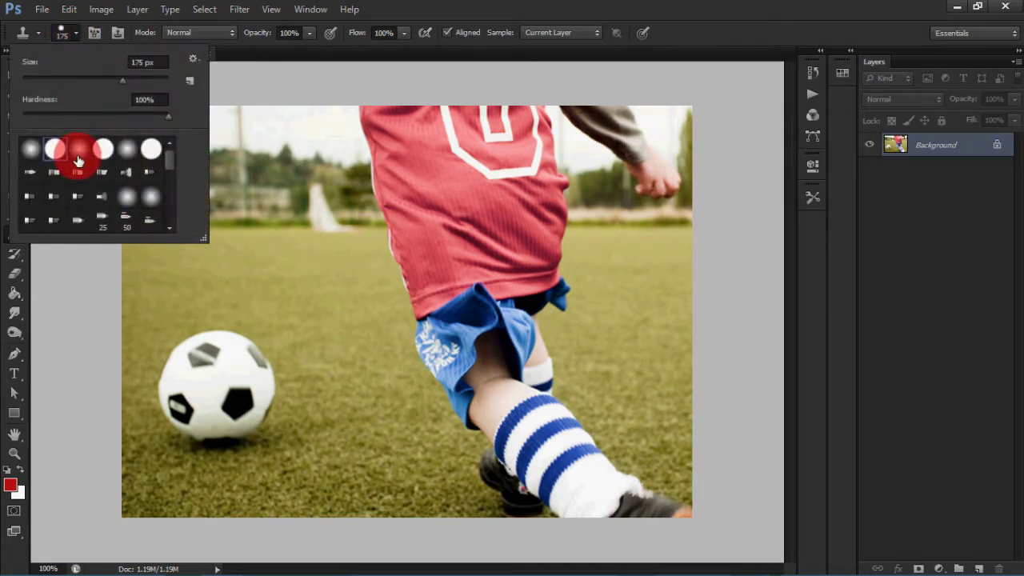
left_click(392, 69)
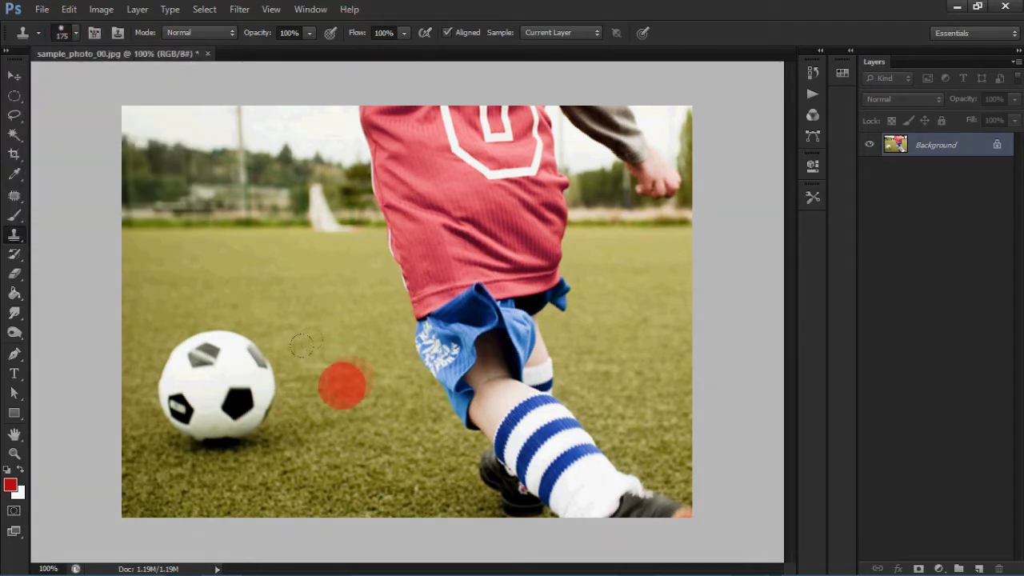
key("bracketright")
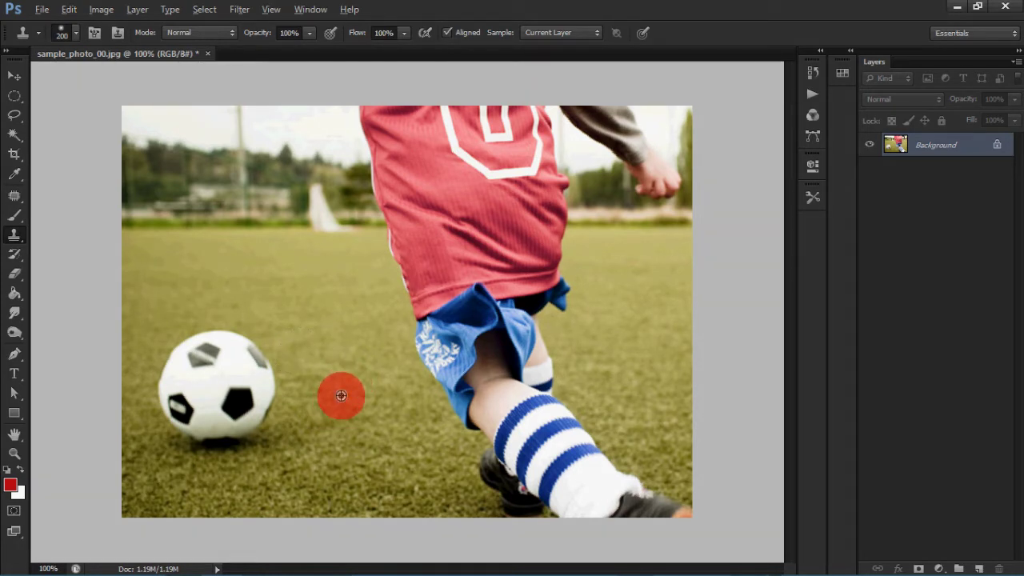
left_click_drag(290, 391, 215, 387)
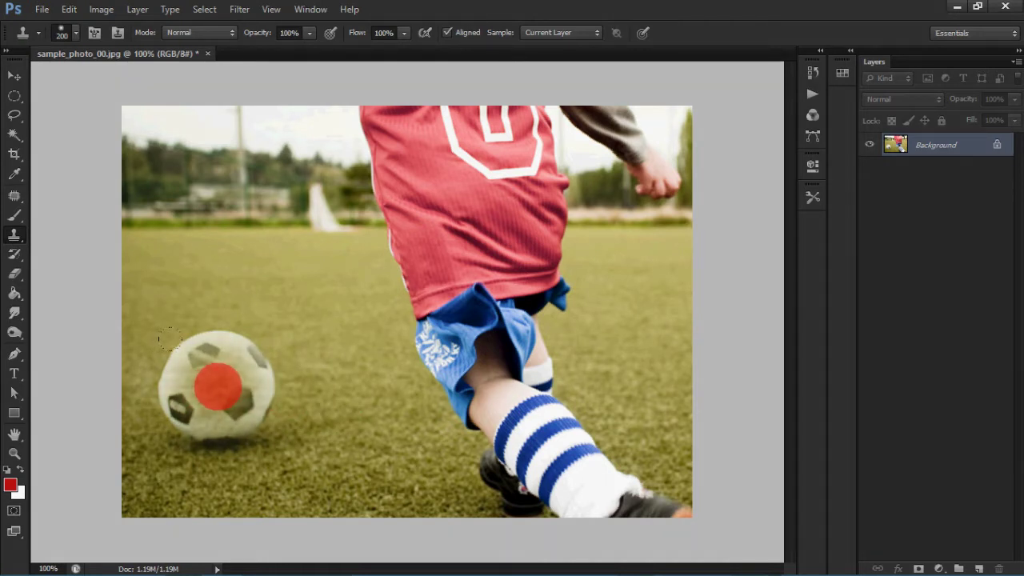
Clone grass over the remaining ball and shadow, undo streaky strokes, and shrink the brush to ~175 px
key("ctrl+z")
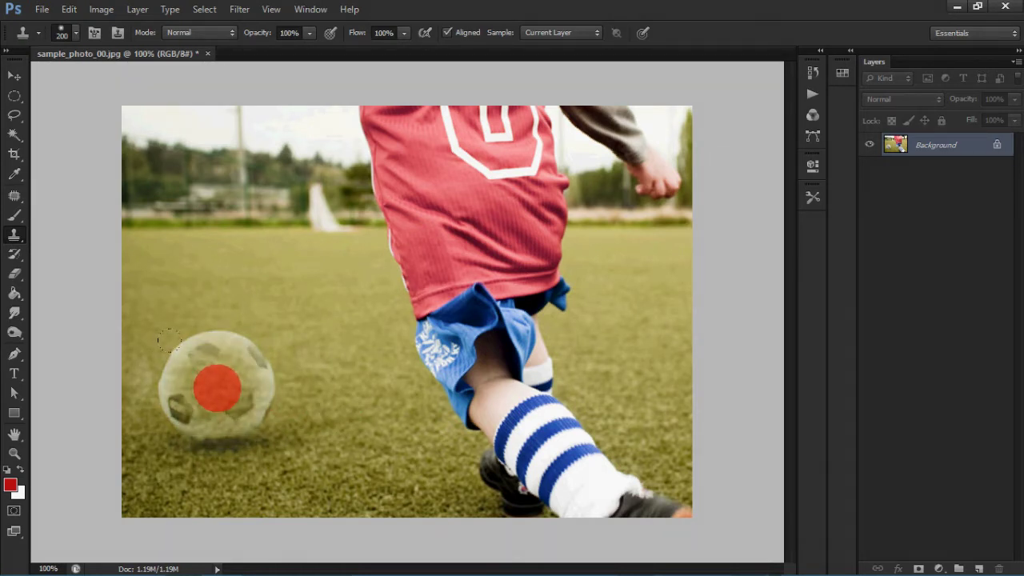
mouse_move(217, 387)
left_mouse_down()
mouse_move(345, 407)
mouse_move(299, 416)
mouse_move(231, 388)
mouse_move(211, 357)
mouse_move(224, 357)
mouse_move(196, 380)
left_mouse_up()
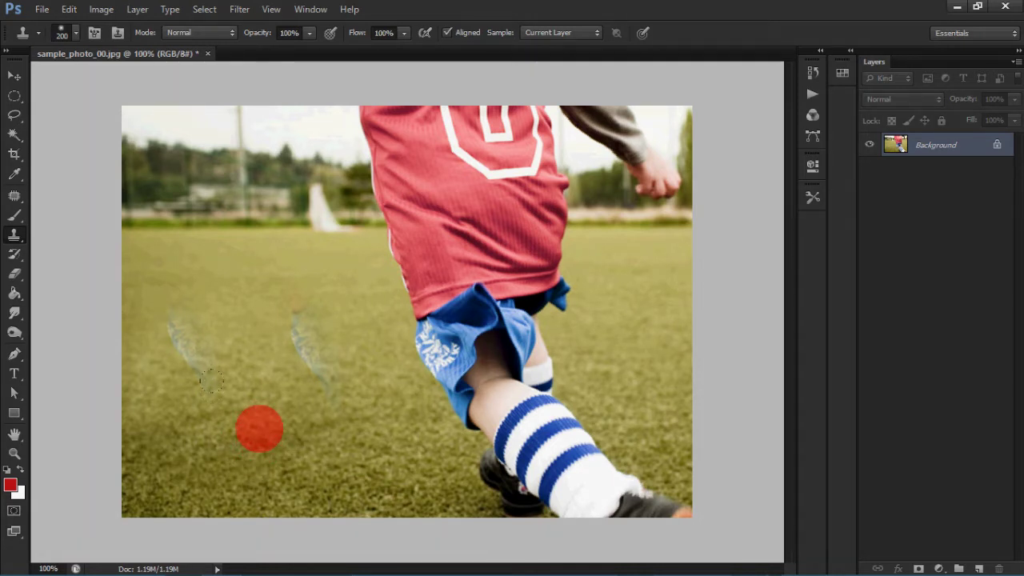
key("ctrl+z")
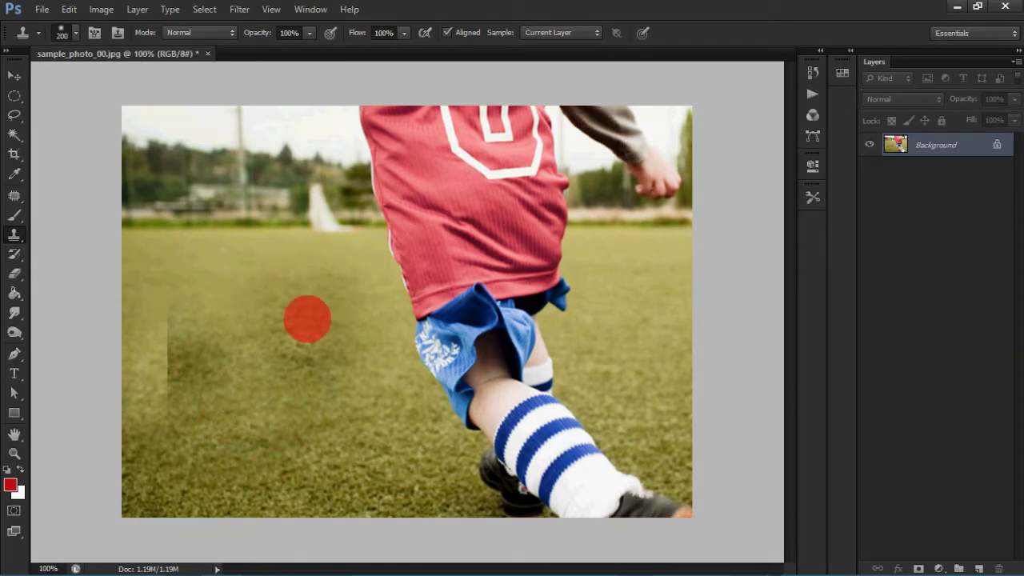
key("ctrl+z")
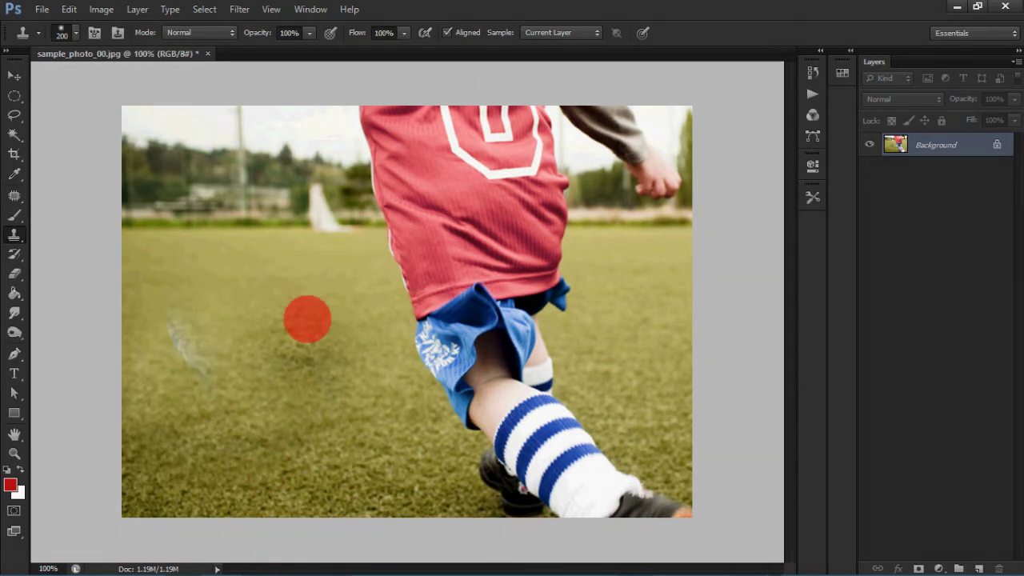
left_click(307, 319)
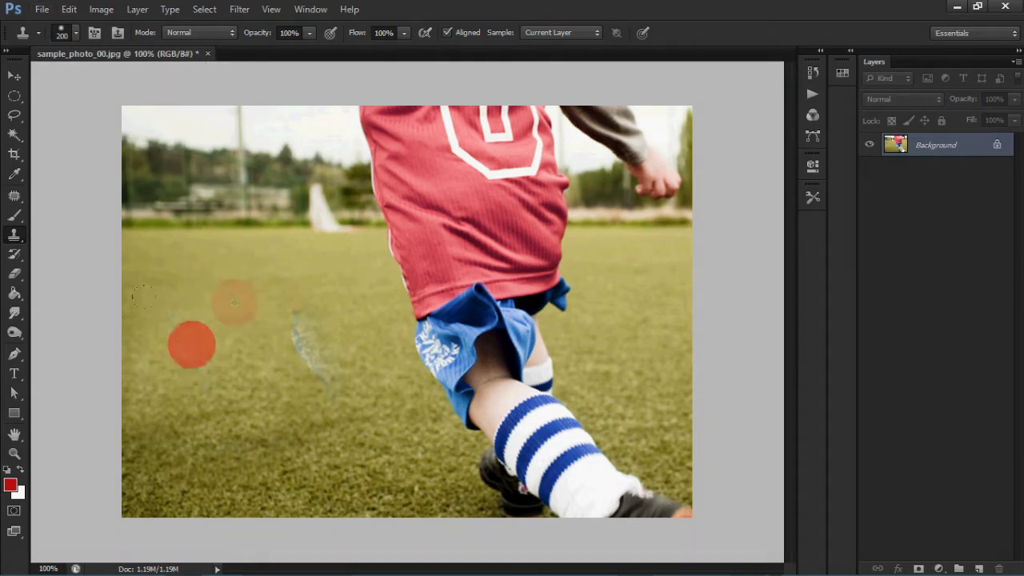
left_click_drag(192, 335, 200, 352)
left_click_drag(304, 324, 309, 352)
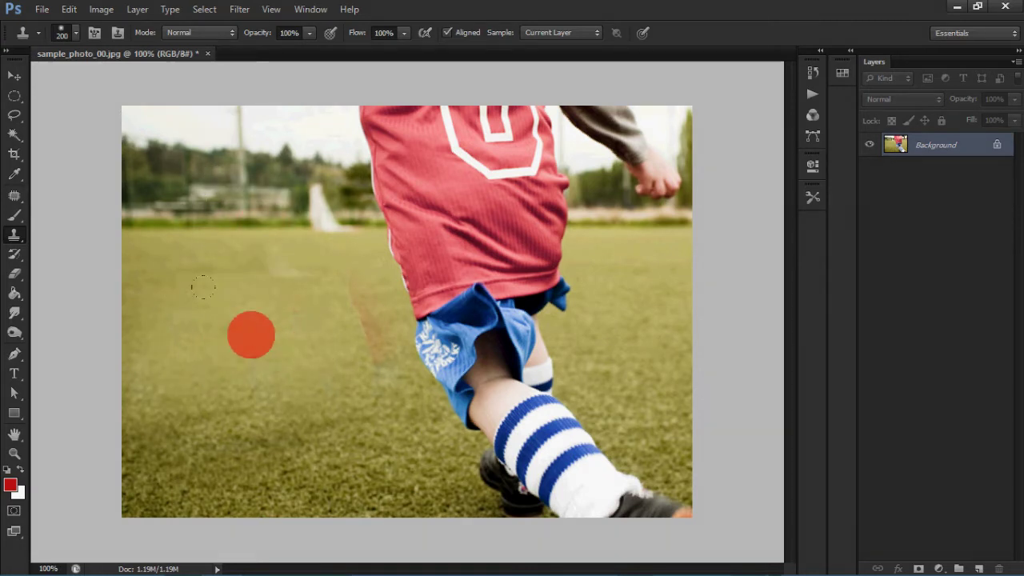
key("ctrl+z")
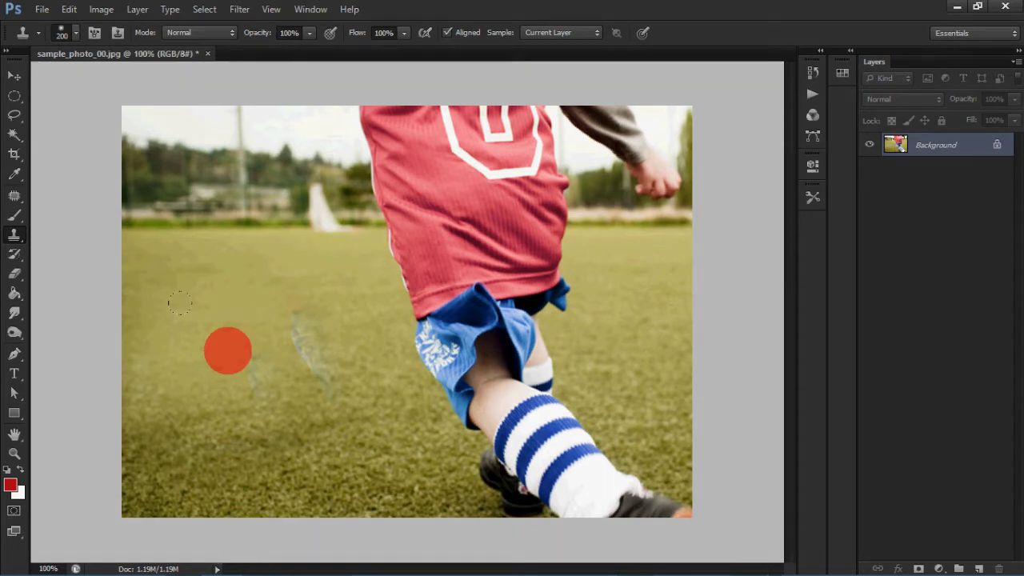
key("bracketleft")
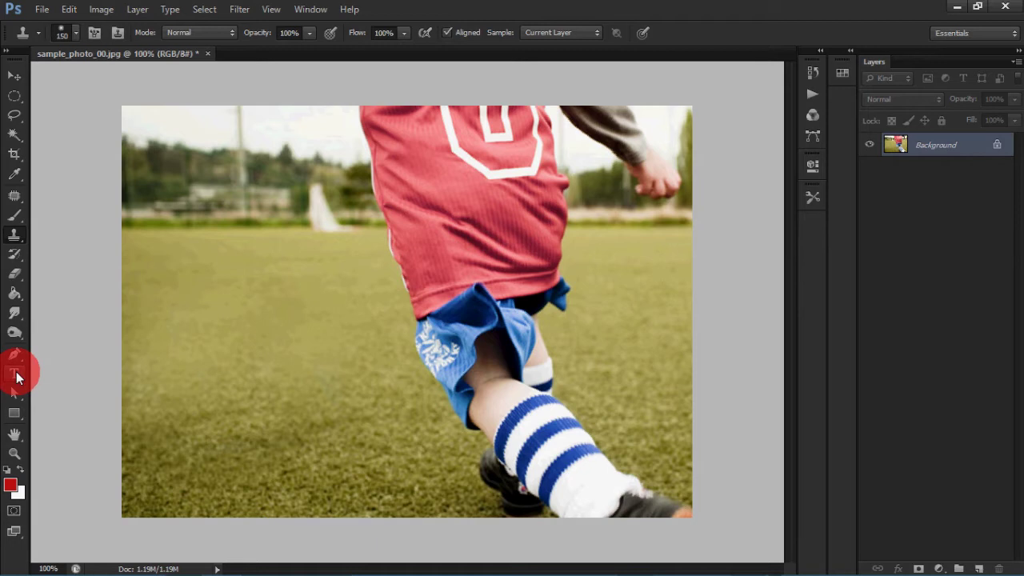
Set the foreground colour to bright red and type 'Soccer' on the grass at left
left_click(18, 377)
left_click(10, 486)
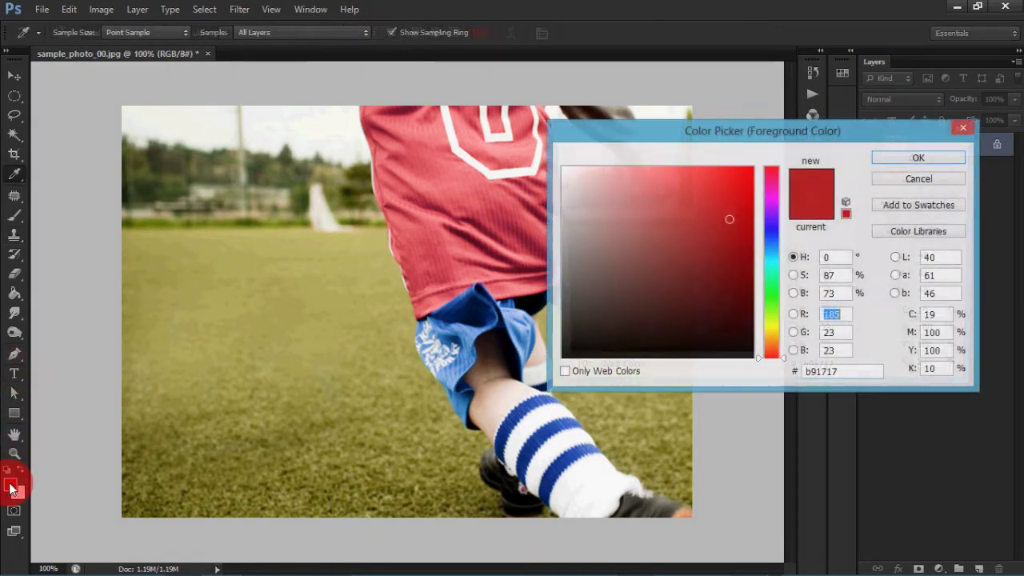
left_click(736, 181)
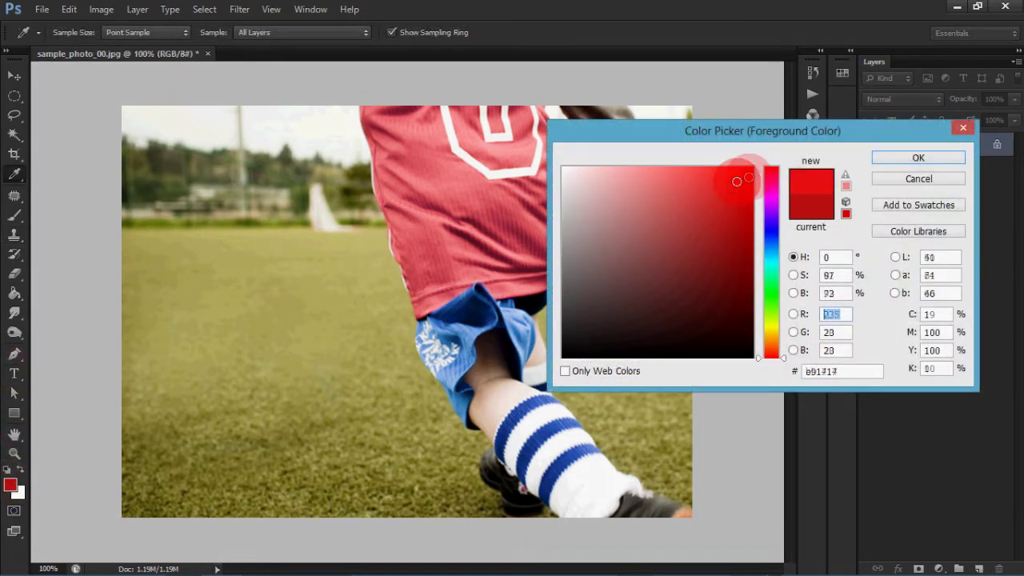
left_click(888, 155)
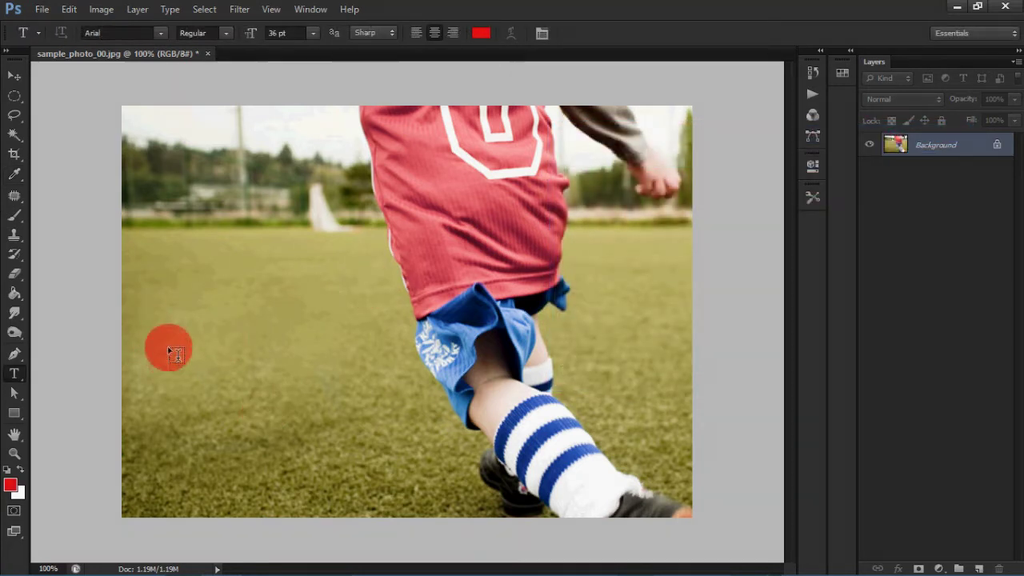
left_click(174, 349)
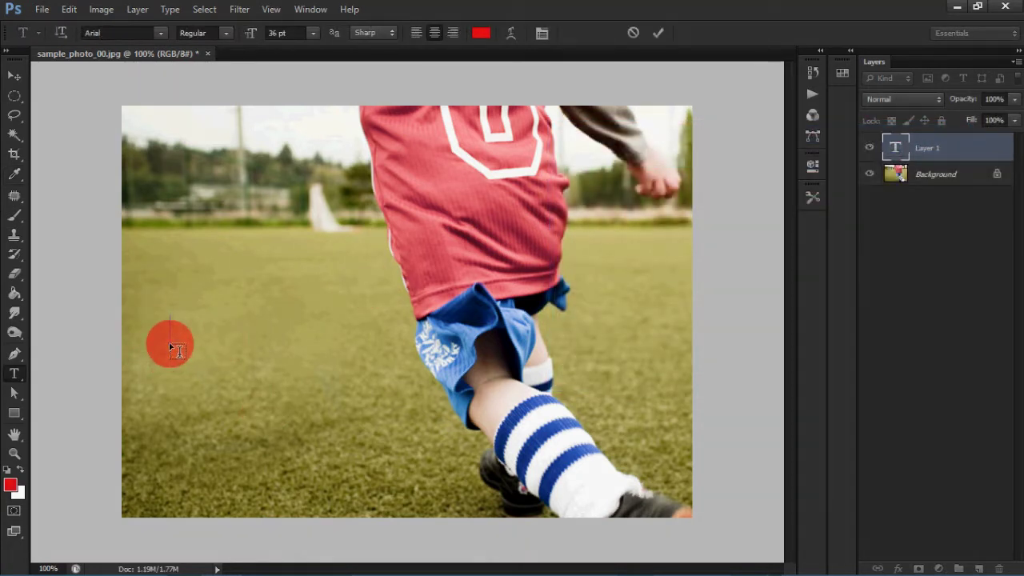
type("Soccer")
Move the Soccer text right and down, then scale it to about 274% by 276%
left_click(15, 75)
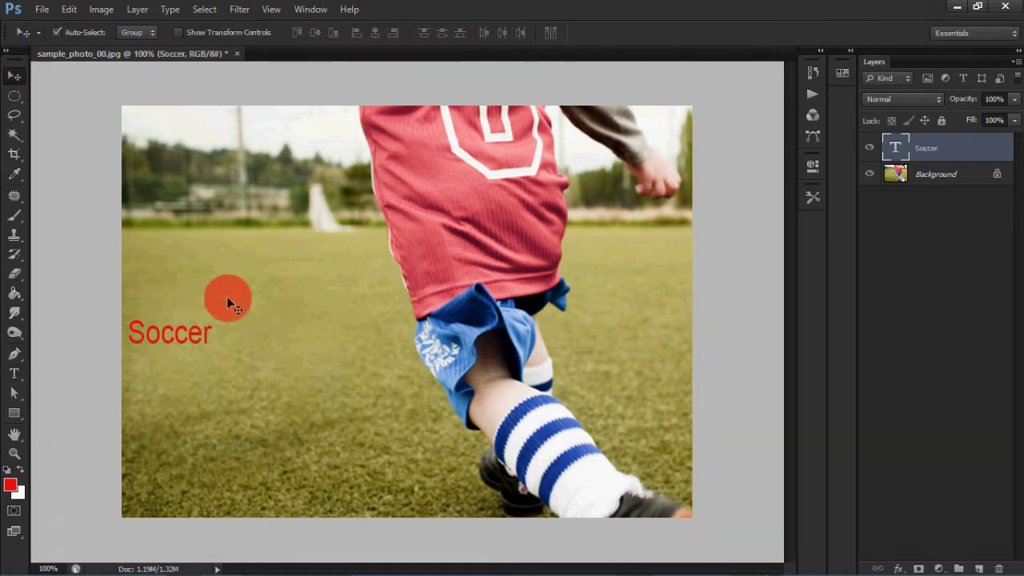
left_click_drag(200, 336, 288, 355)
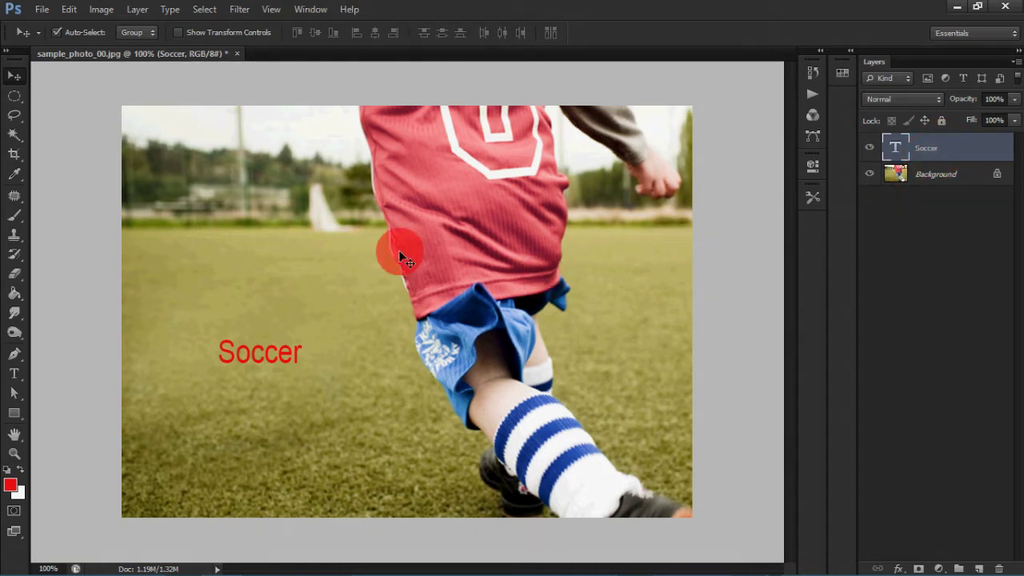
key("ctrl+t")
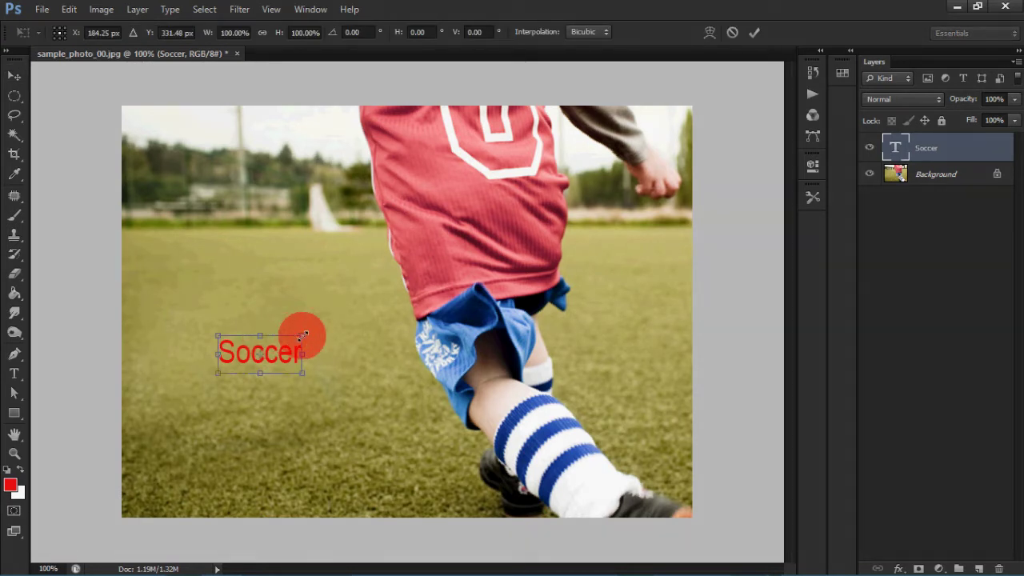
left_click_drag(303, 335, 365, 305)
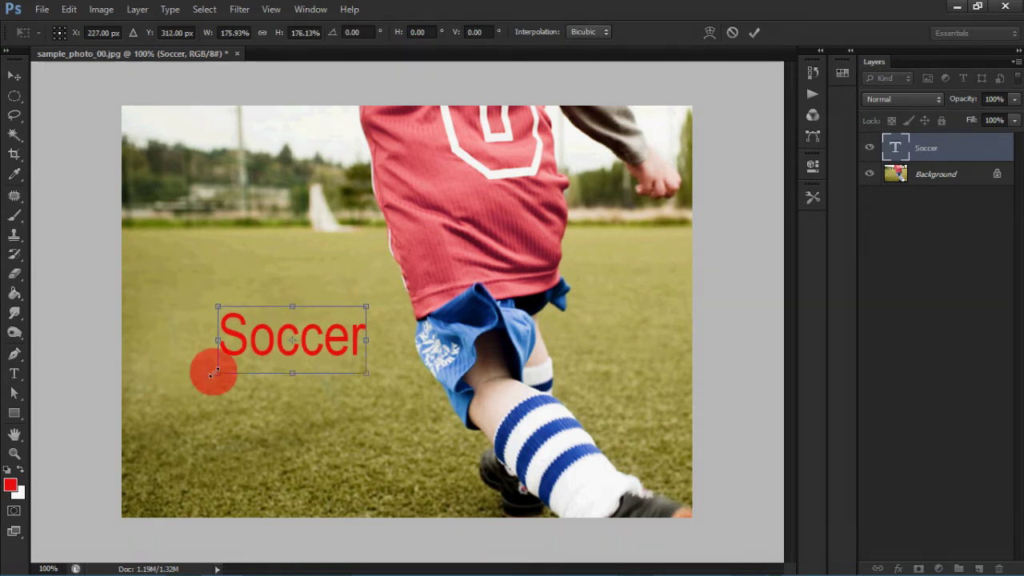
left_click_drag(214, 373, 152, 403)
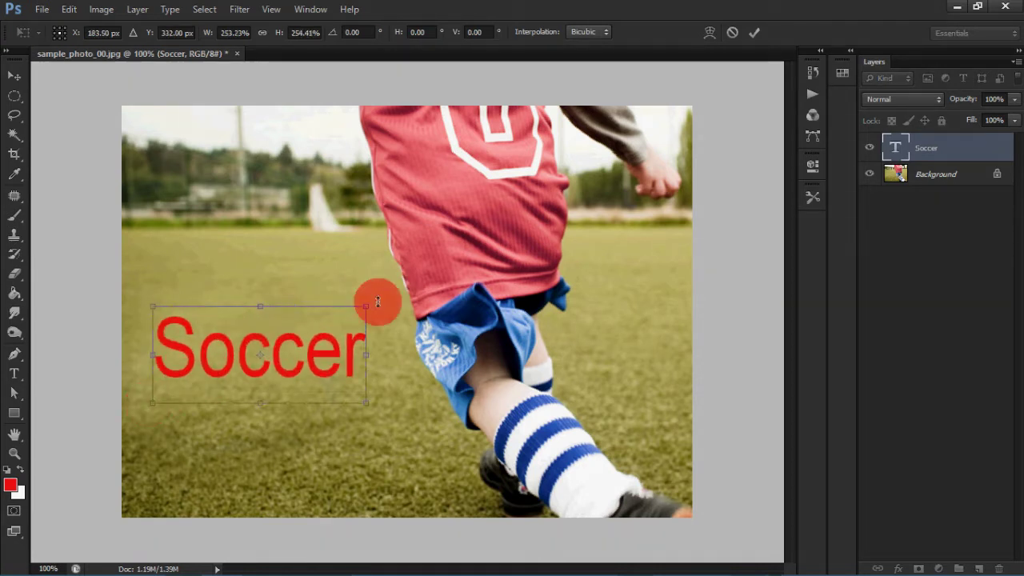
left_click_drag(370, 305, 385, 303)
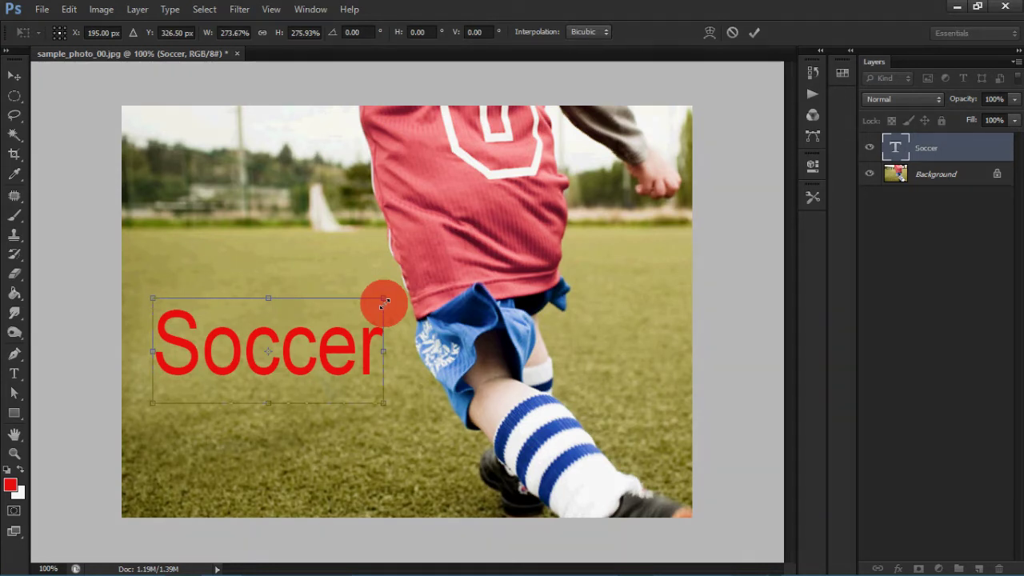
key("Return")
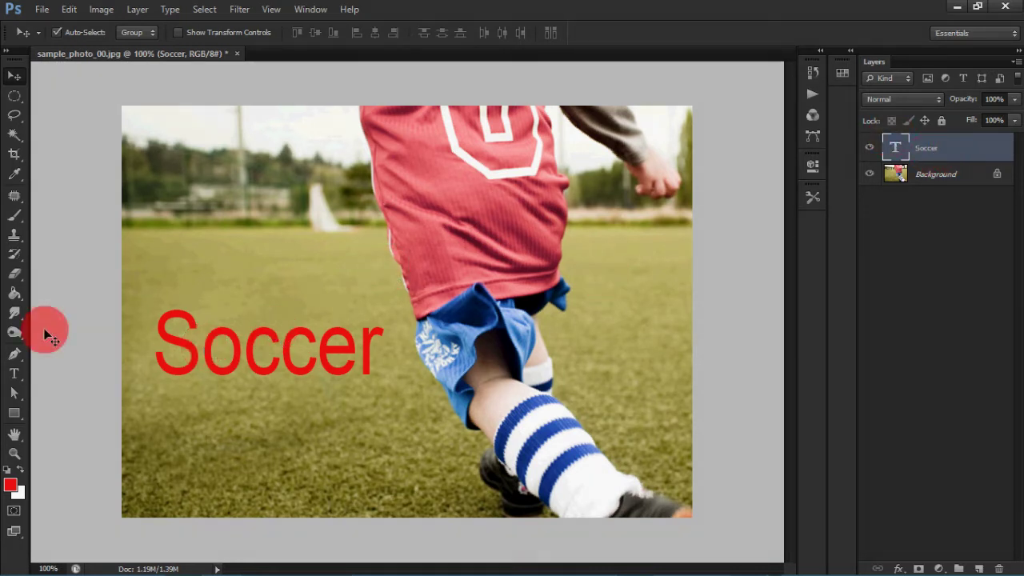
left_click(14, 374)
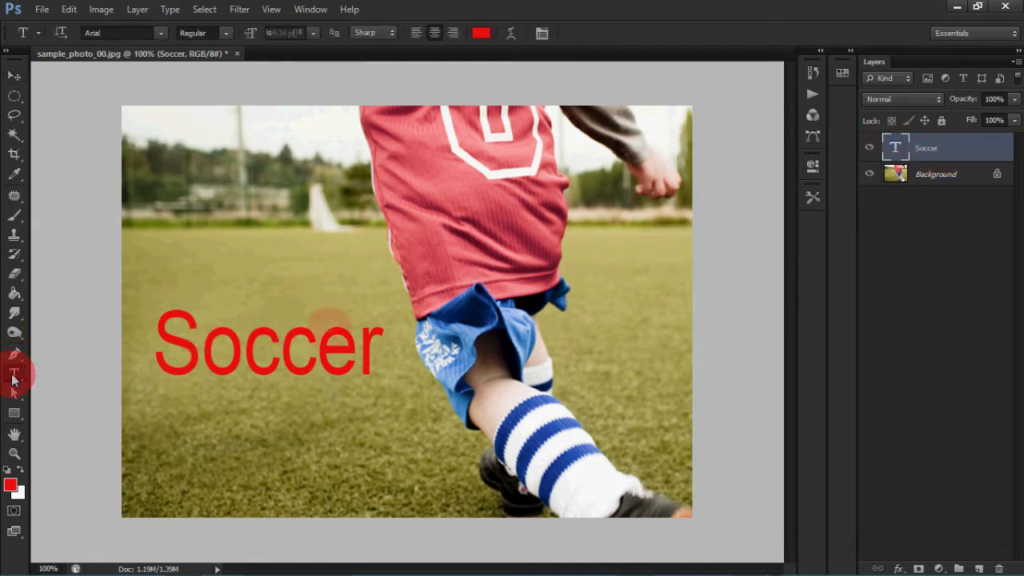
left_click(280, 348)
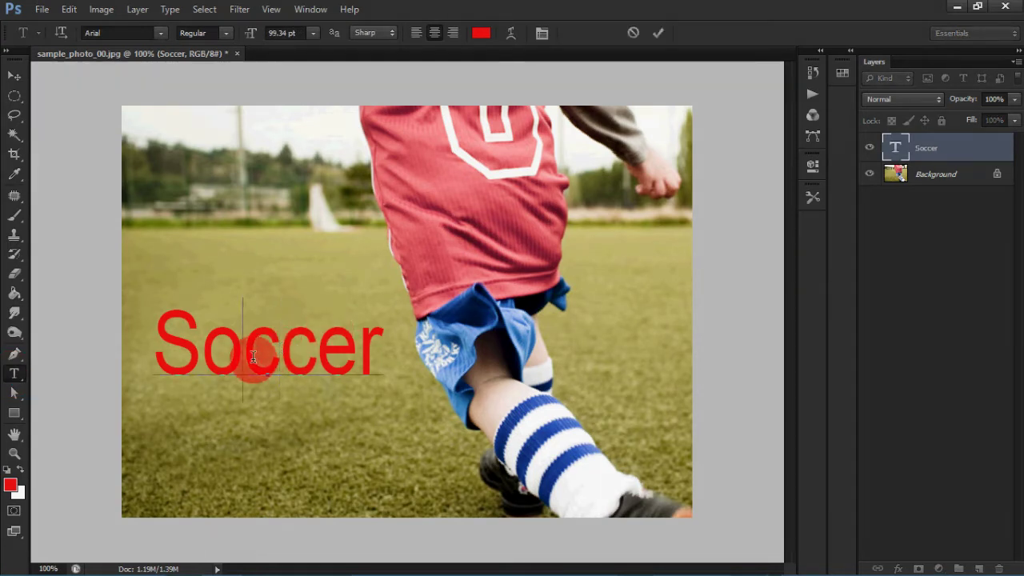
type("dfds")
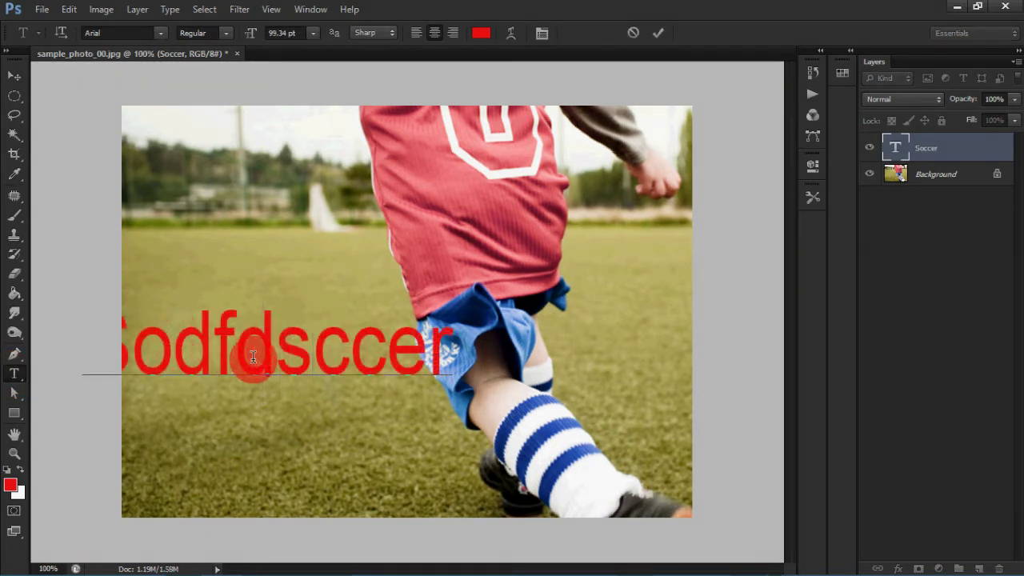
key("BackSpace")
key("BackSpace")
key("BackSpace")
key("BackSpace")
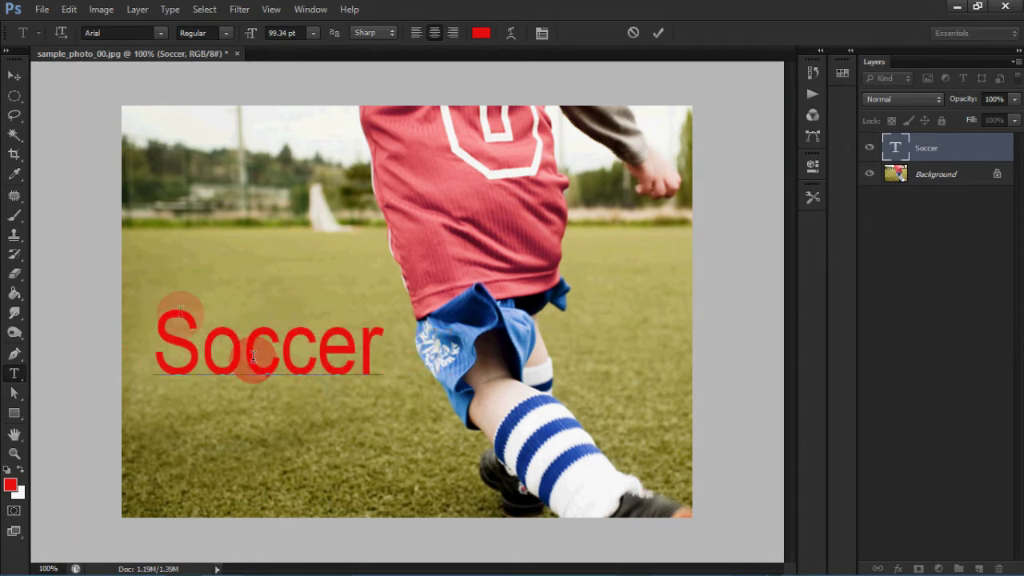
left_click(14, 76)
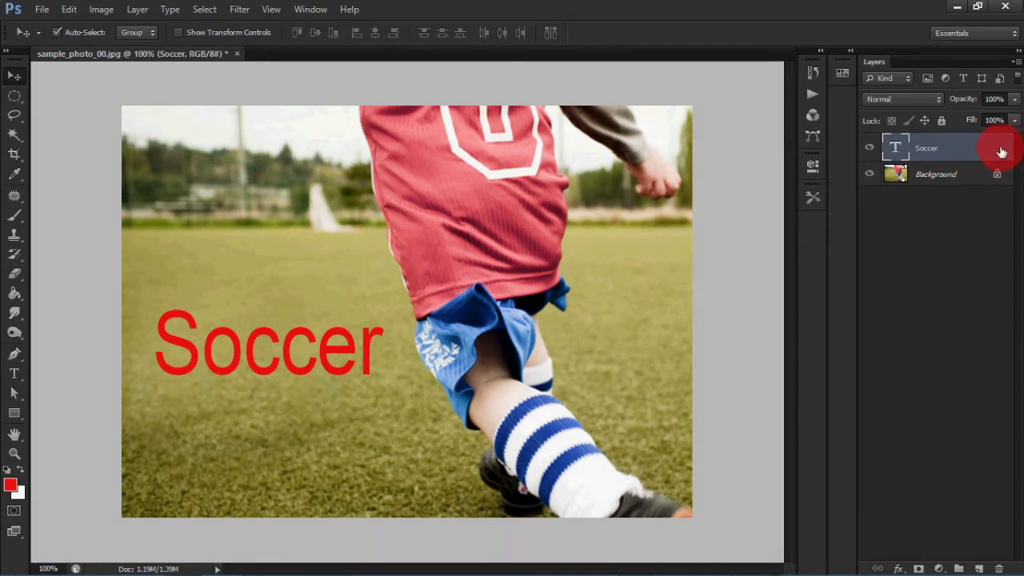
Add a black Multiply drop shadow at 30° to the Soccer layer and raise its opacity
double_click(1001, 152)
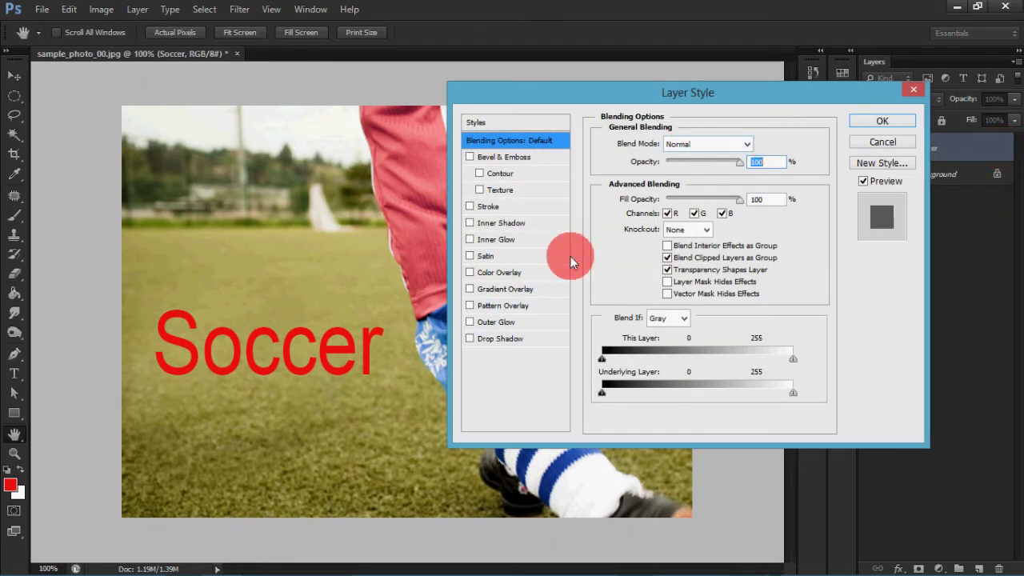
left_click(520, 339)
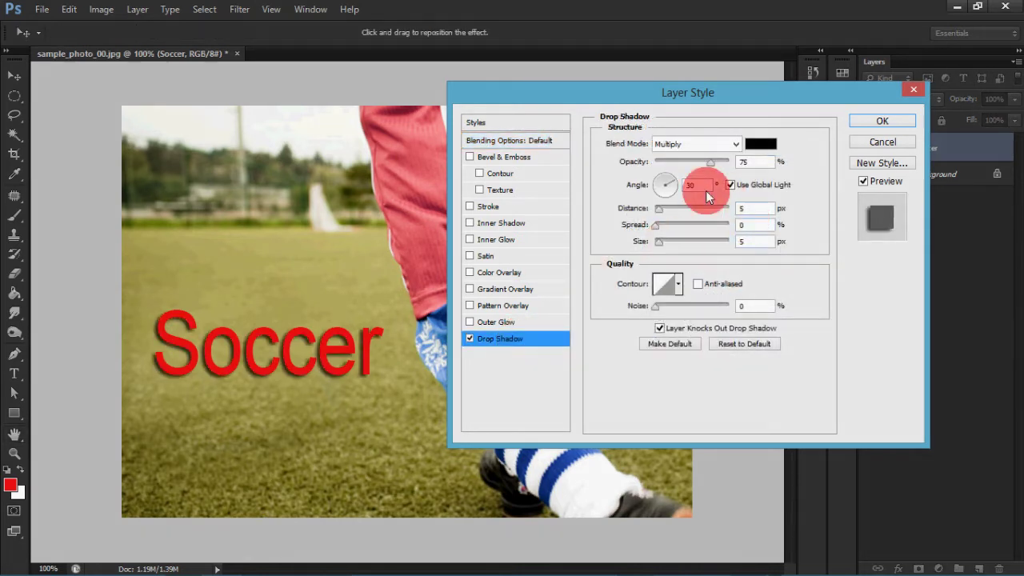
left_click_drag(711, 162, 730, 162)
Make the drop shadow 100% opaque and closer, and add a 3 px pale pink (#eed7d7) stroke
left_click_drag(663, 207, 661, 211)
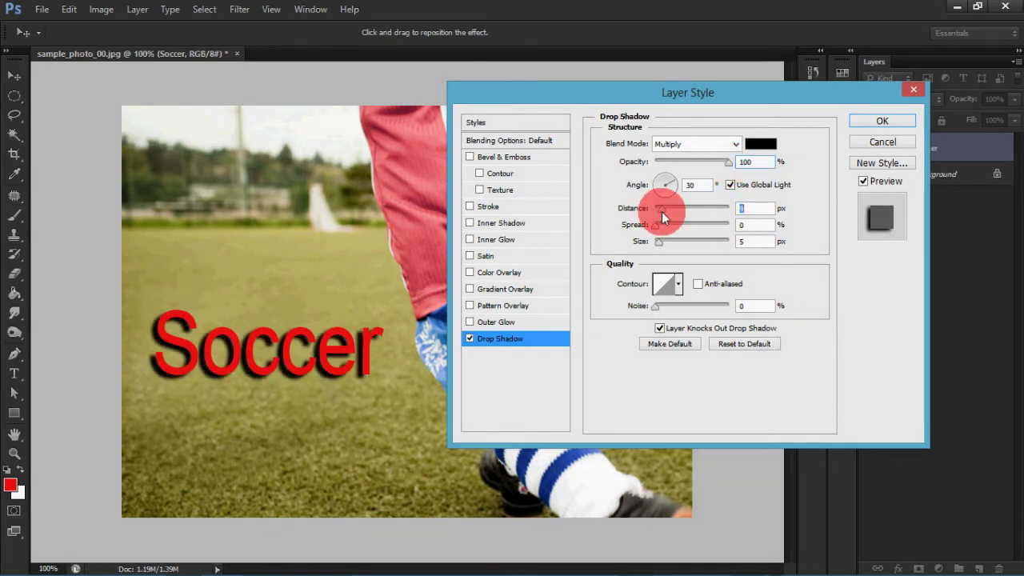
left_click(504, 210)
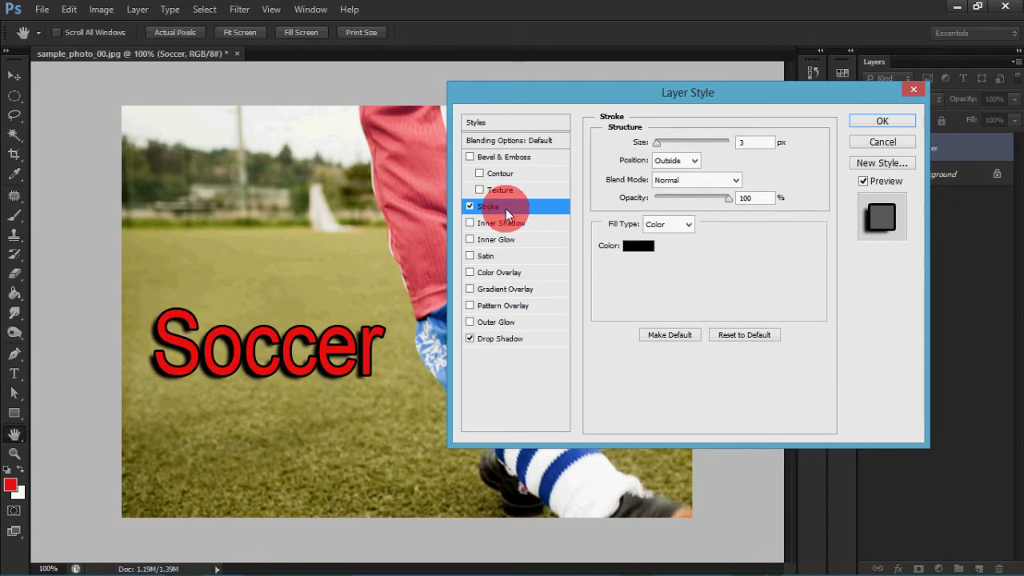
left_click(635, 253)
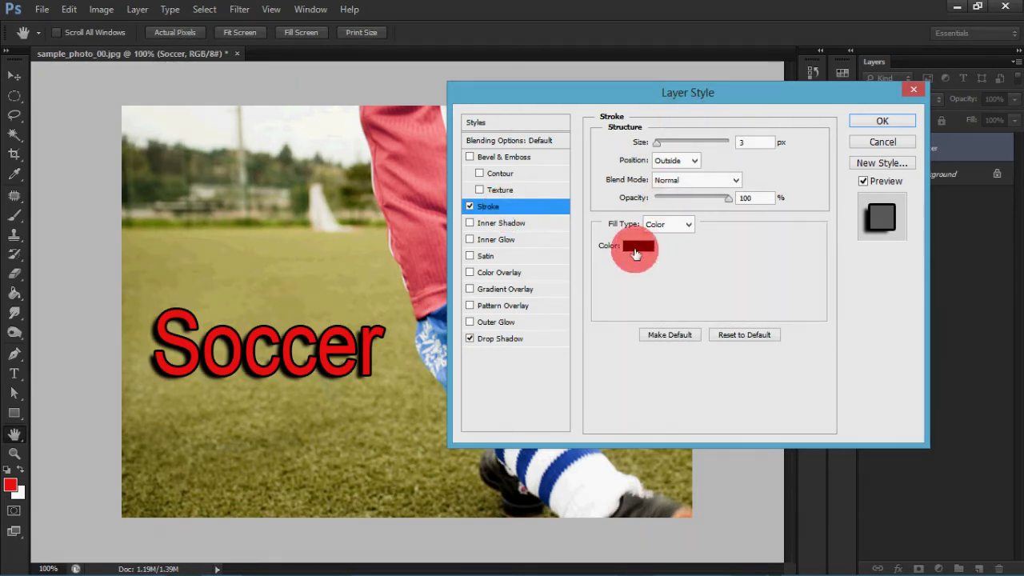
left_click(581, 179)
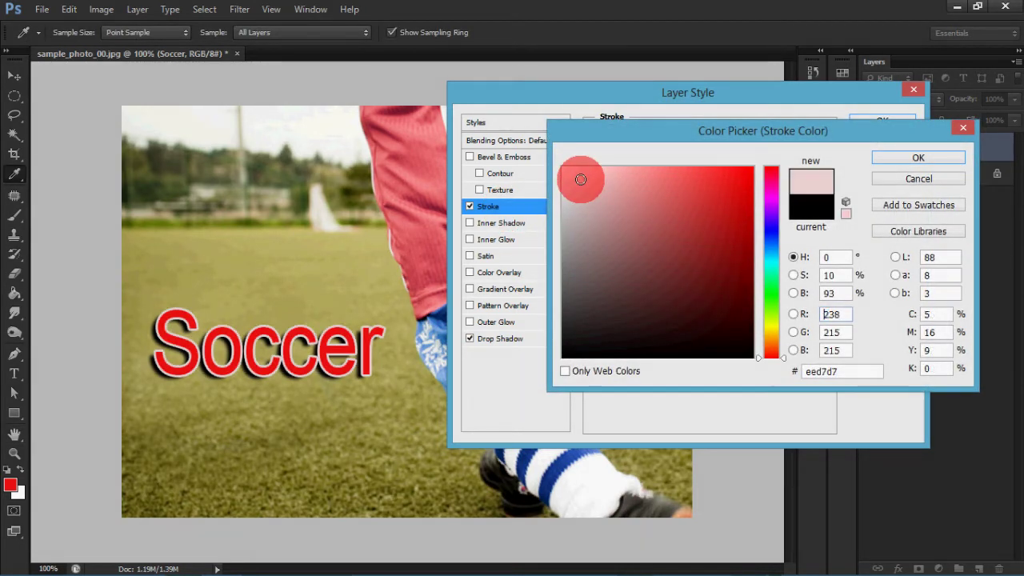
left_click(883, 158)
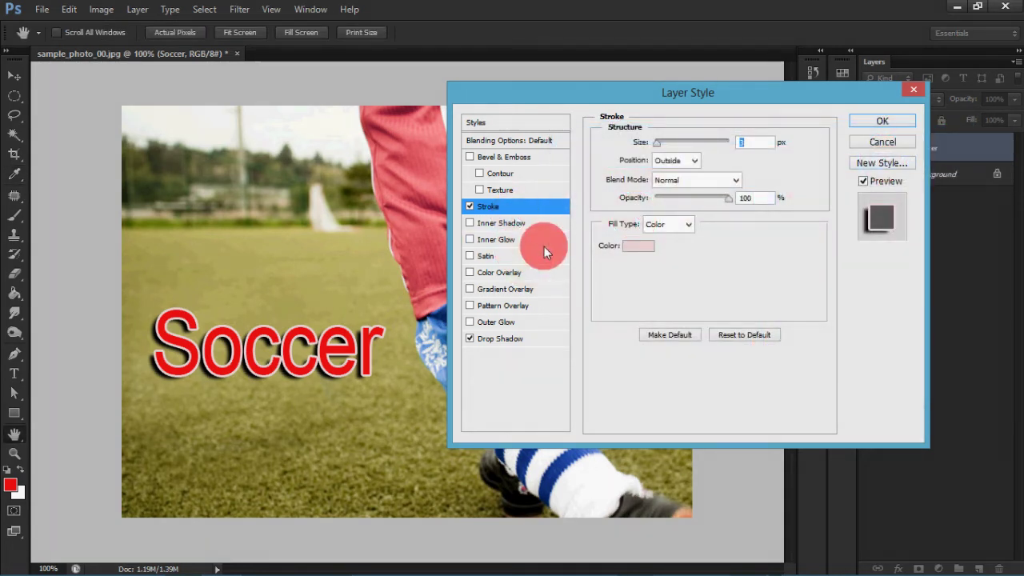
Add a Normal, 100% colour overlay in blue-violet #3b22b6 to the Soccer text
left_click(512, 273)
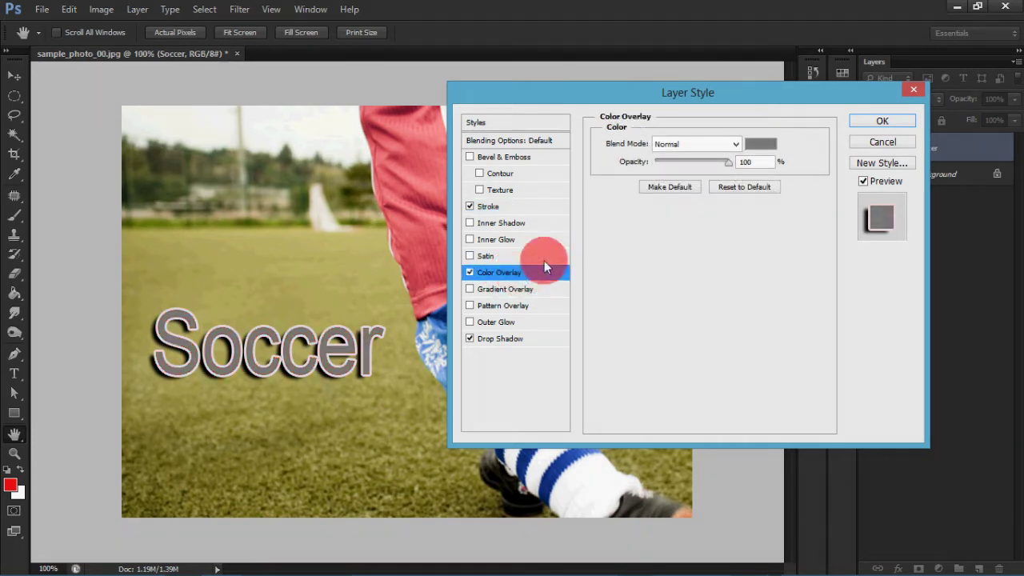
left_click(761, 144)
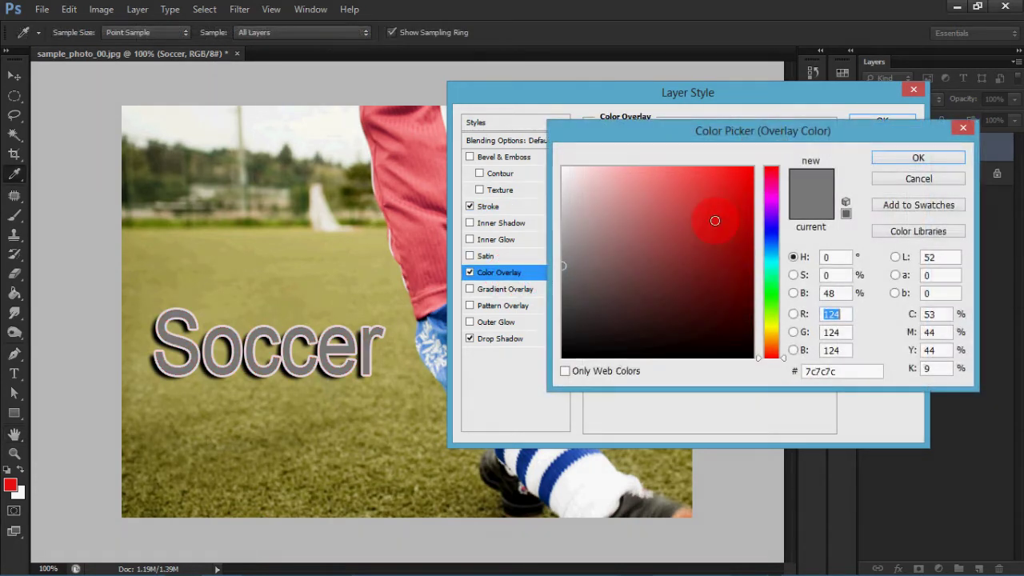
left_click(714, 221)
left_click(770, 269)
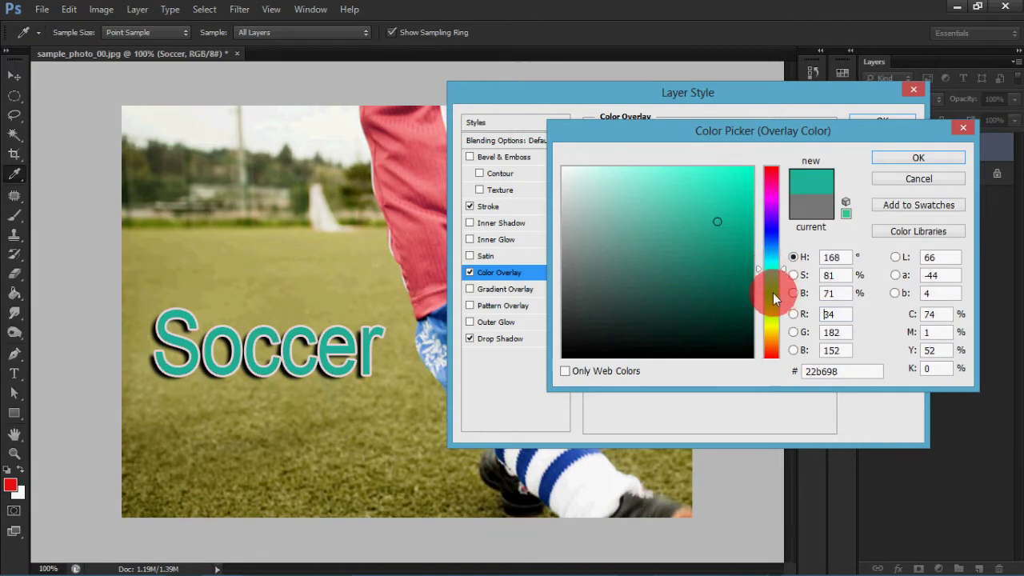
left_click(773, 299)
left_click(770, 232)
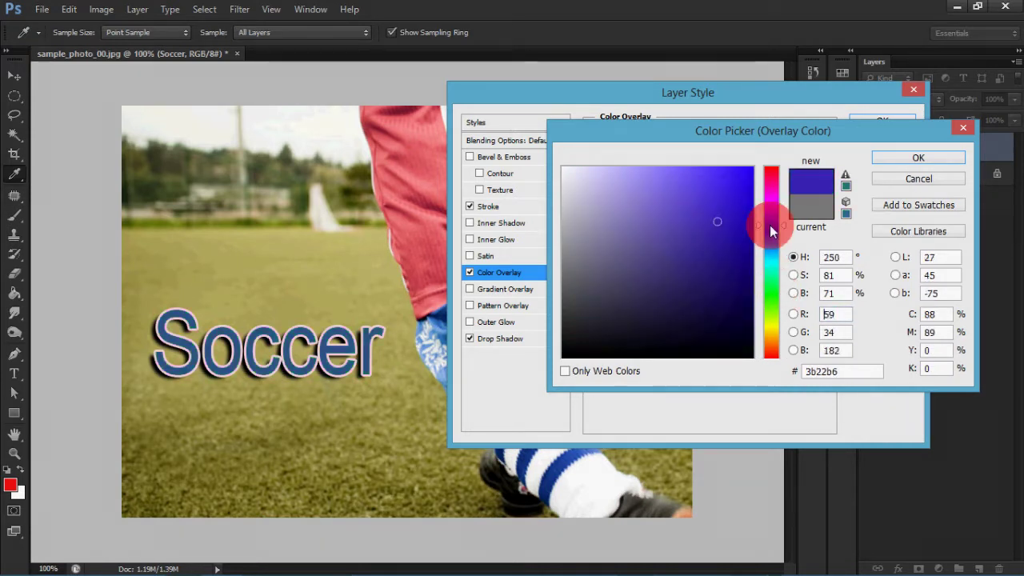
left_click(896, 161)
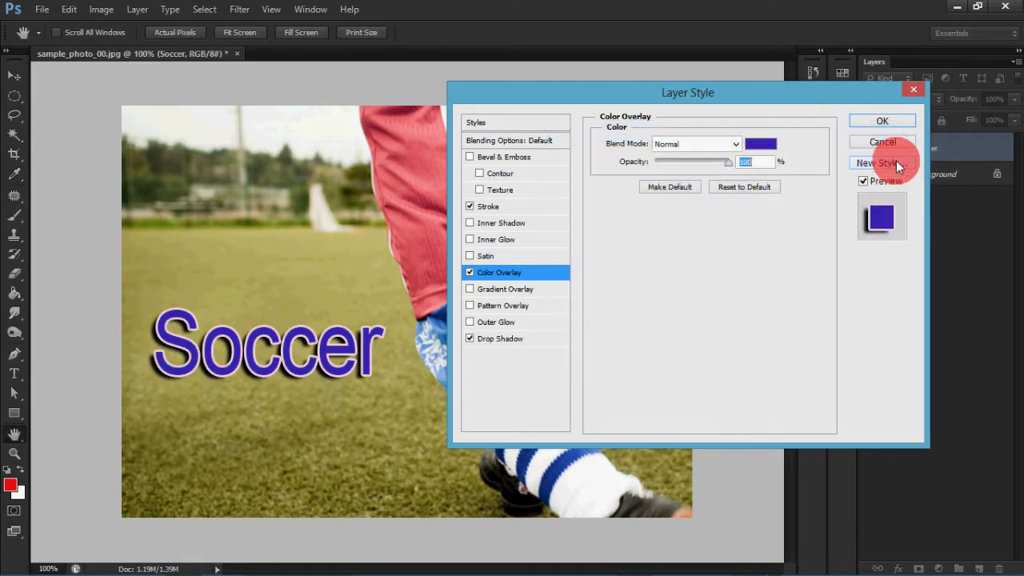
Apply the Soccer layer styles and dismiss the Windows charms and clock panel
left_click(890, 116)
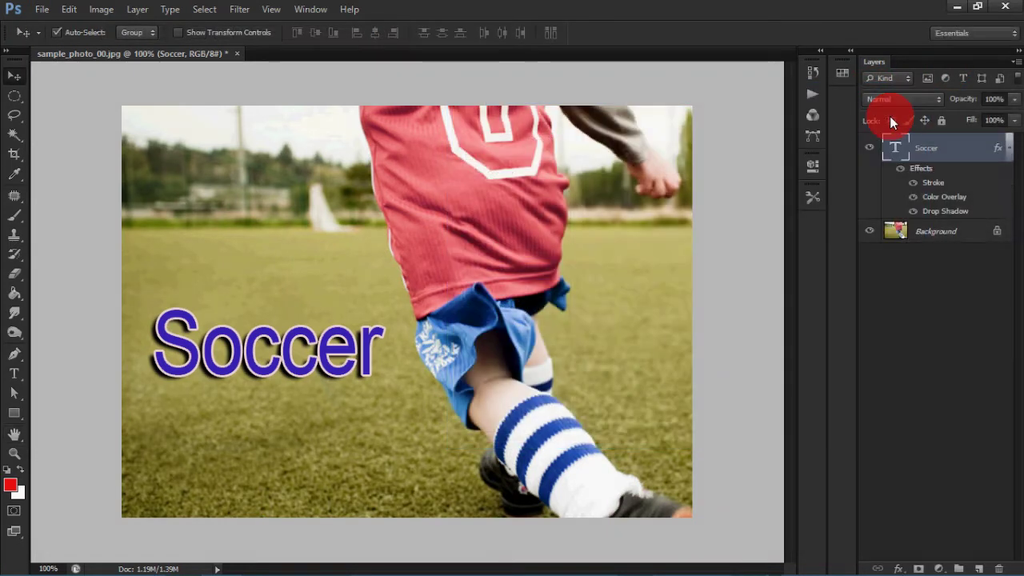
key("super+c")
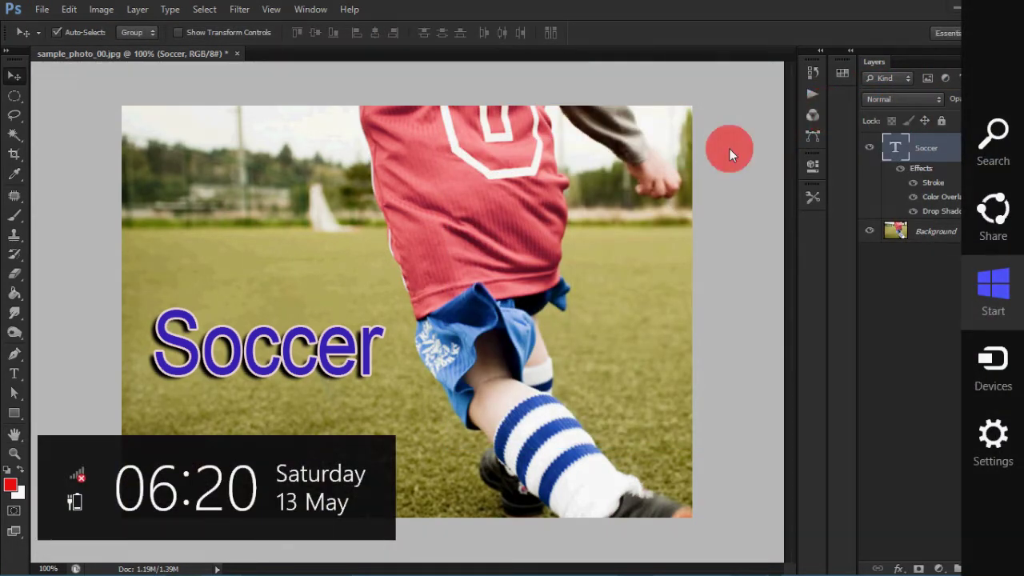
left_click(729, 149)
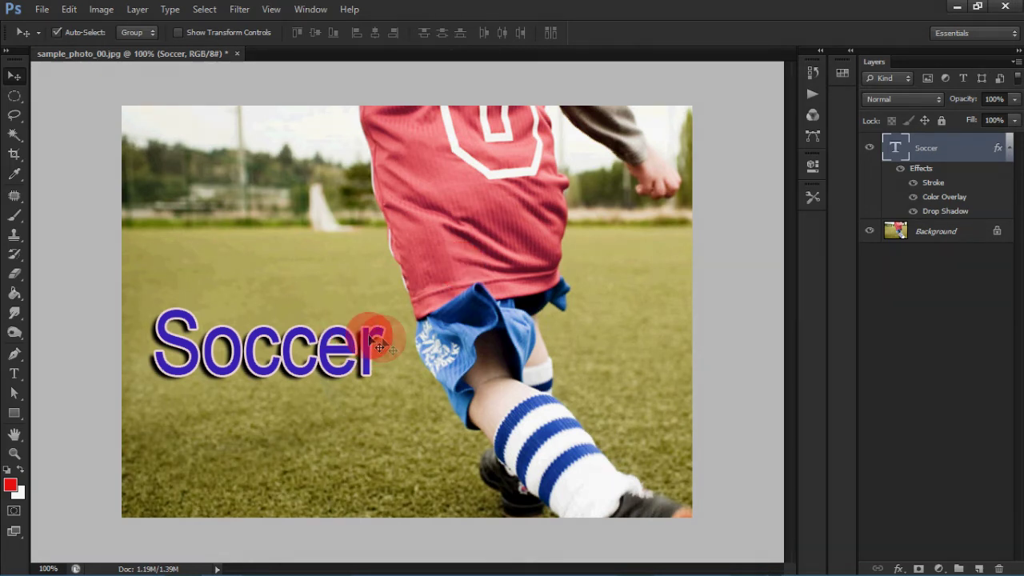
Select the Horizontal Type tool to get ready to edit the Soccer title
left_click(139, 384)
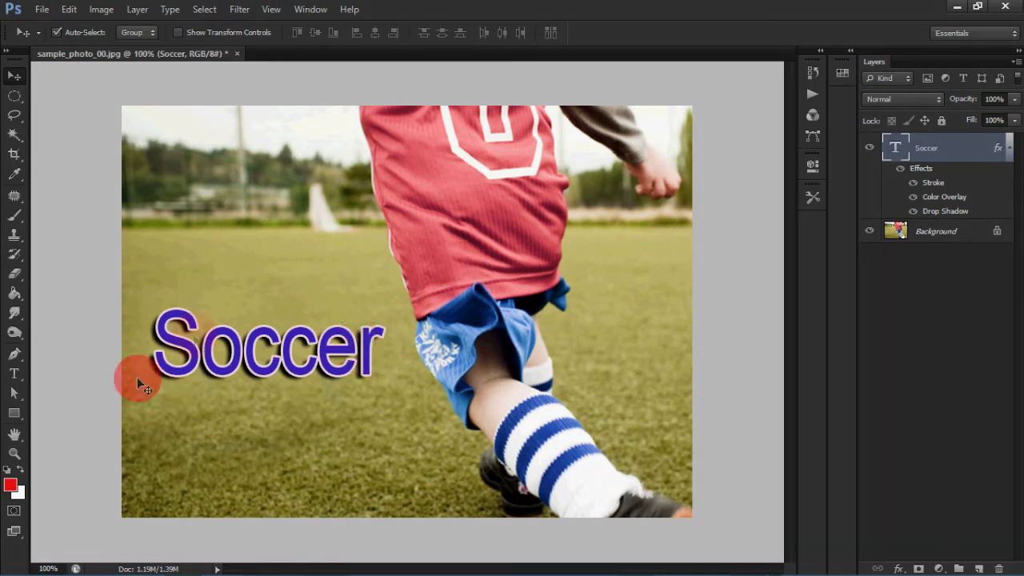
left_click(186, 326)
left_click(198, 336)
left_click(196, 339)
left_click(189, 357)
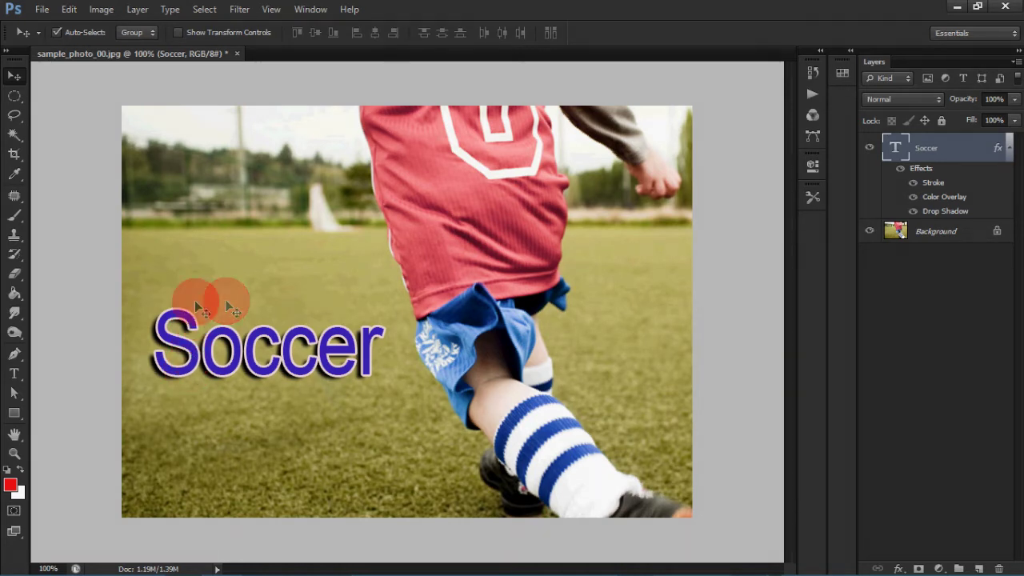
left_click(15, 379)
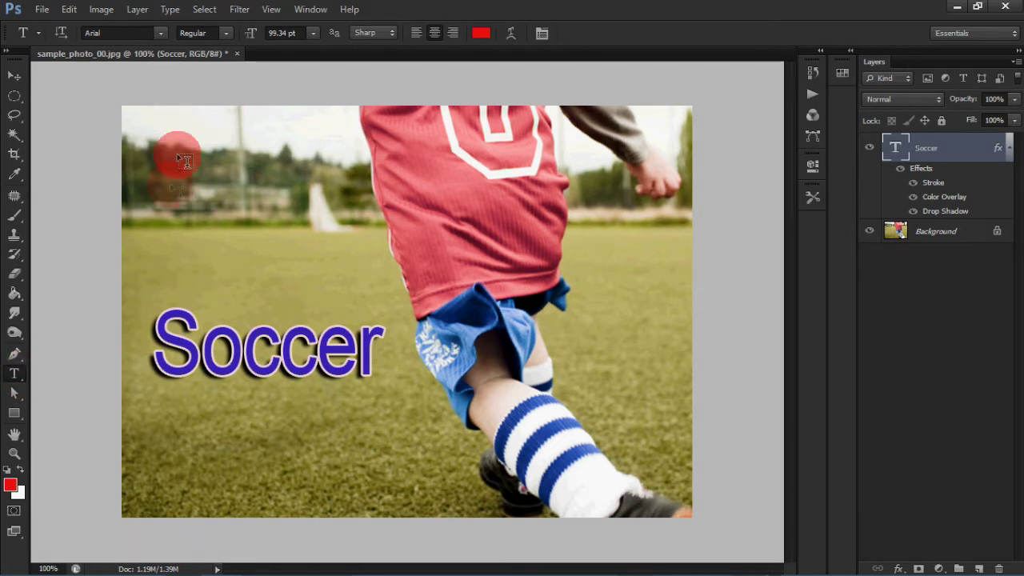
left_click(201, 345)
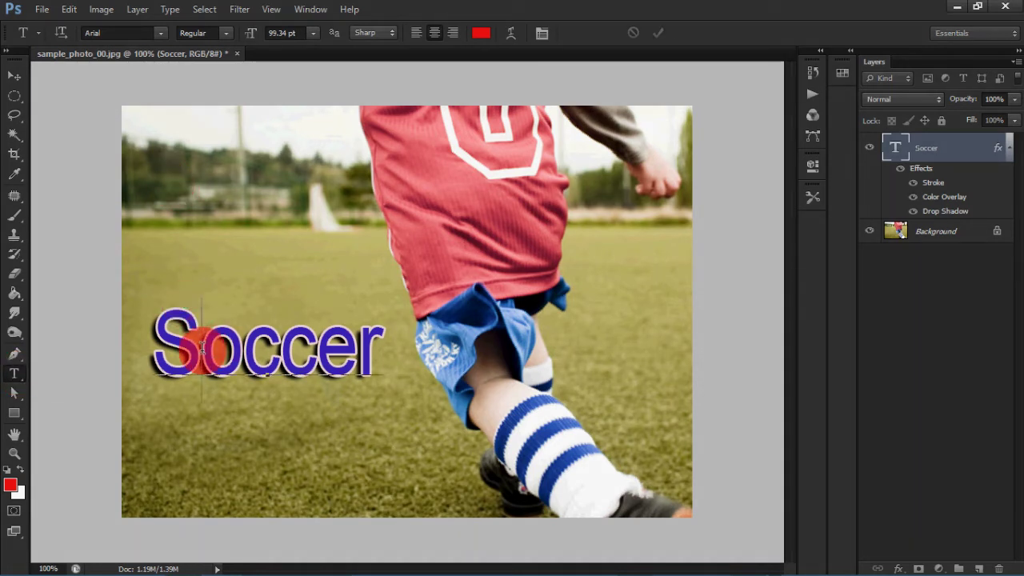
key("ctrl+a")
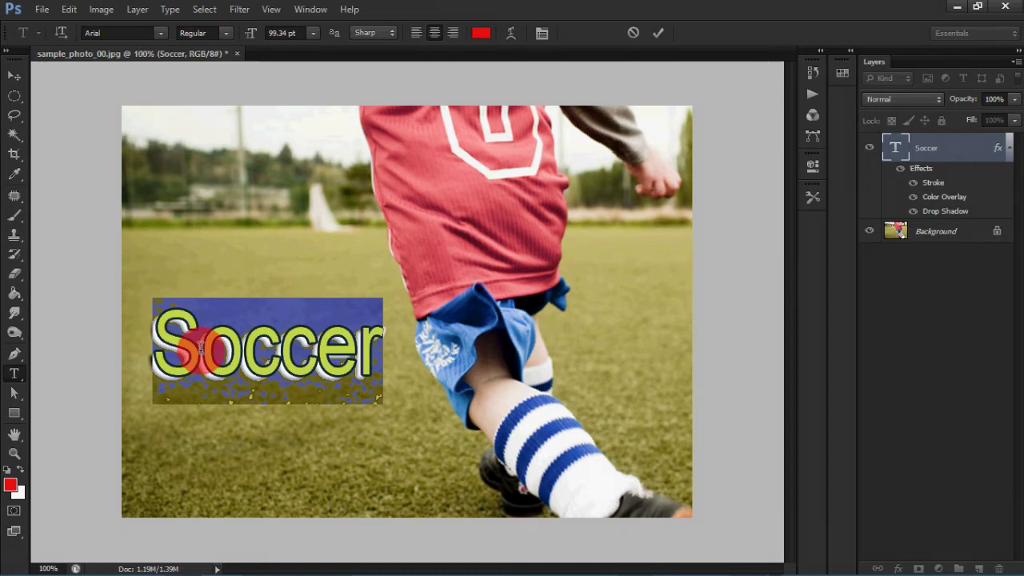
left_click(163, 35)
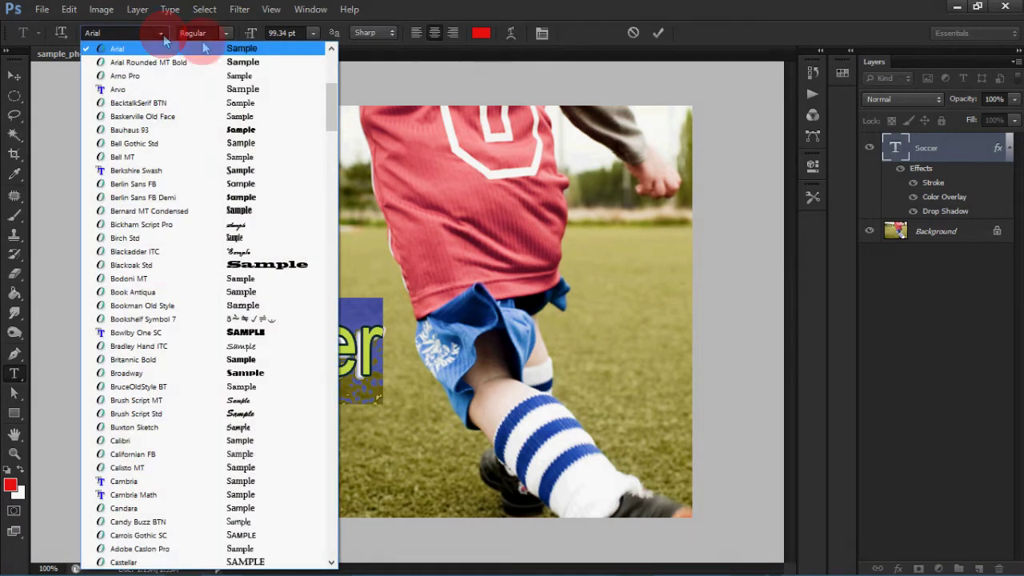
left_click_drag(333, 107, 334, 144)
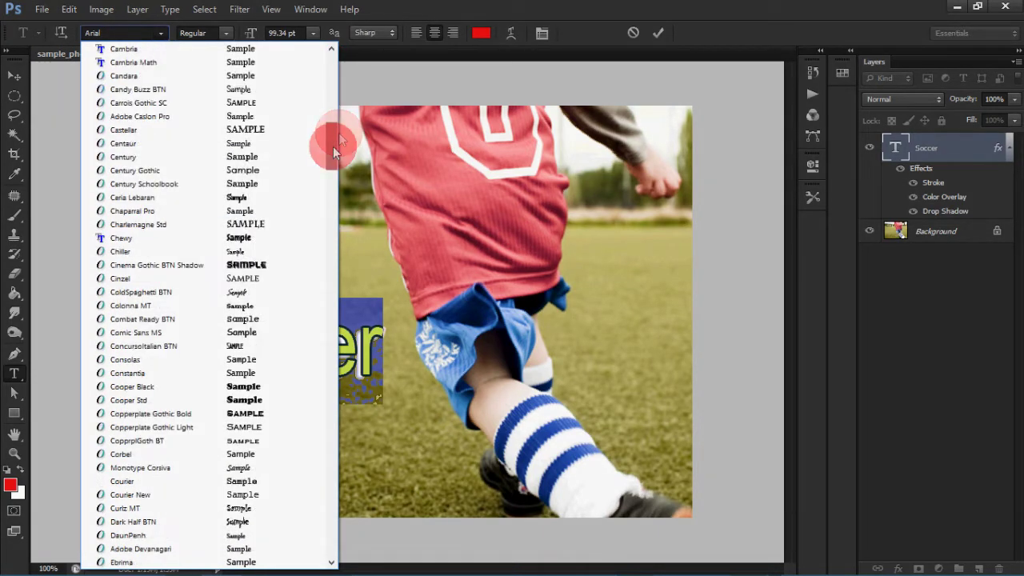
left_click(19, 80)
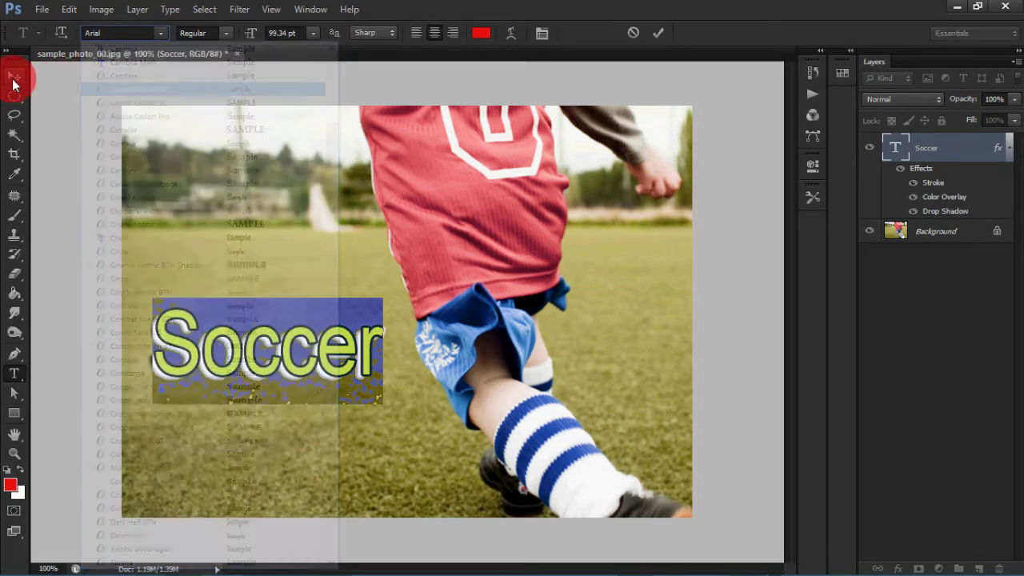
left_click(15, 75)
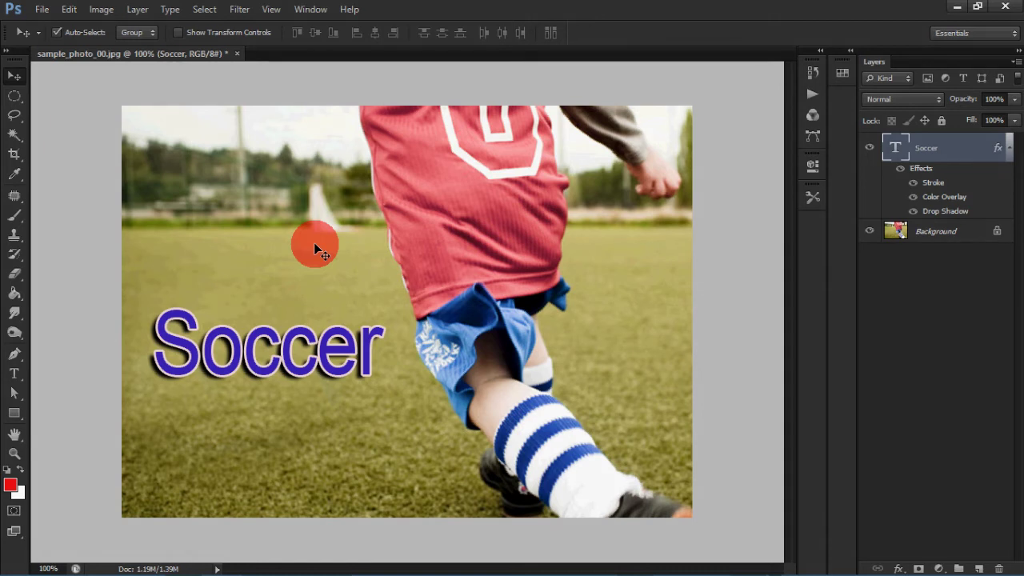
mouse_move(336, 560)
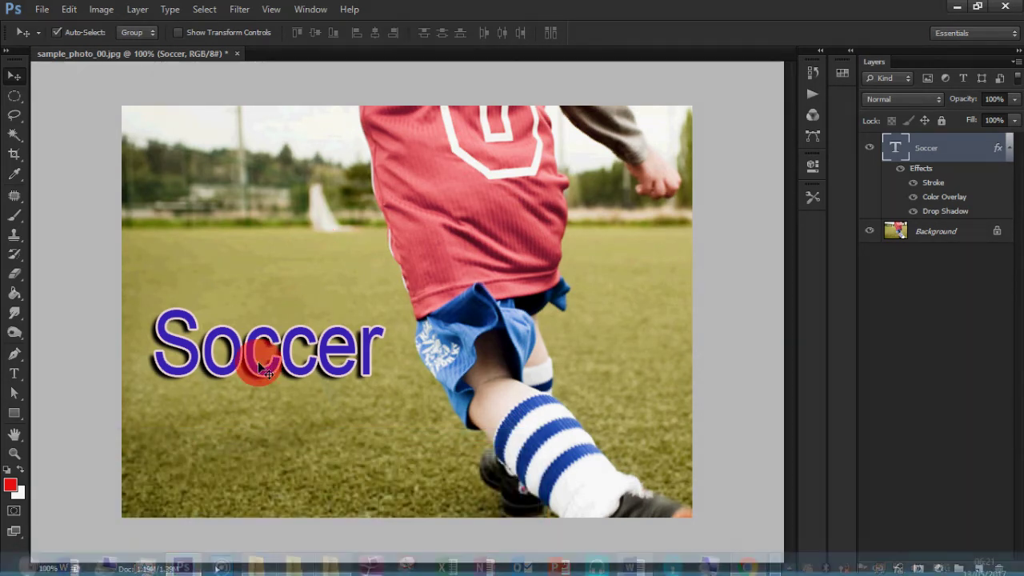
Zoom out to 66.7%, snip the whole titled soccer photo, and discard the snip unsaved
key("ctrl+minus")
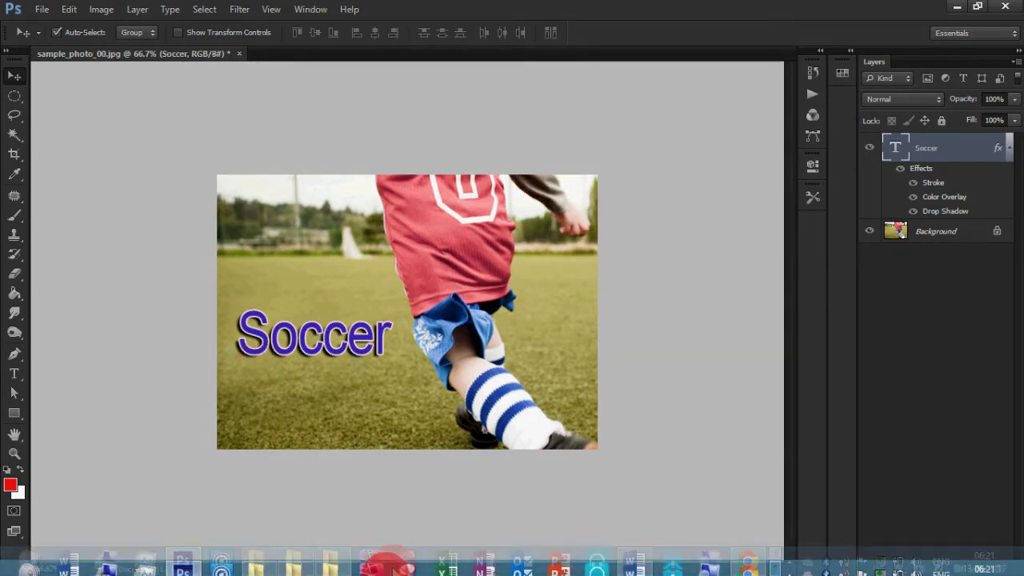
left_click(408, 563)
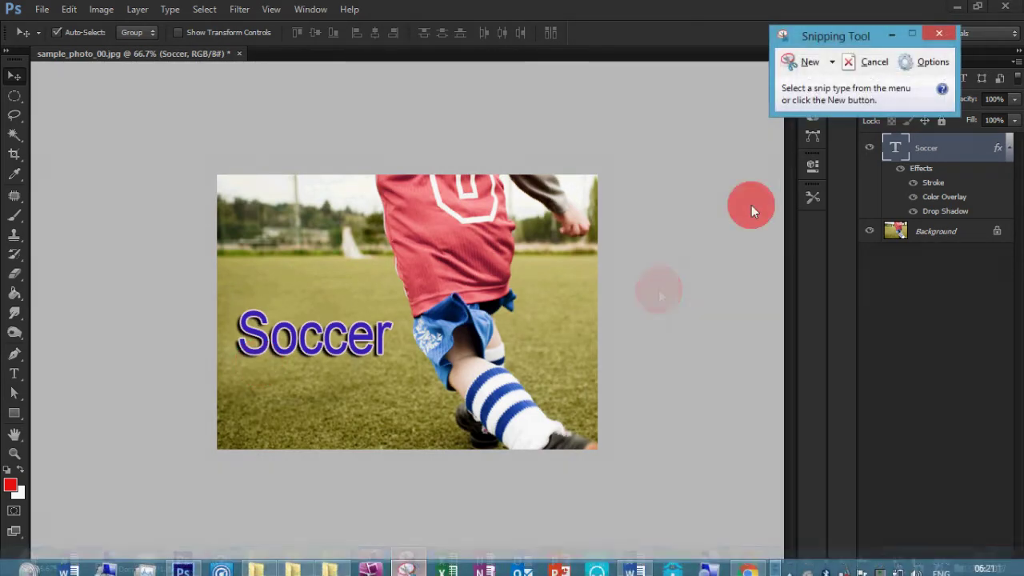
left_click(790, 53)
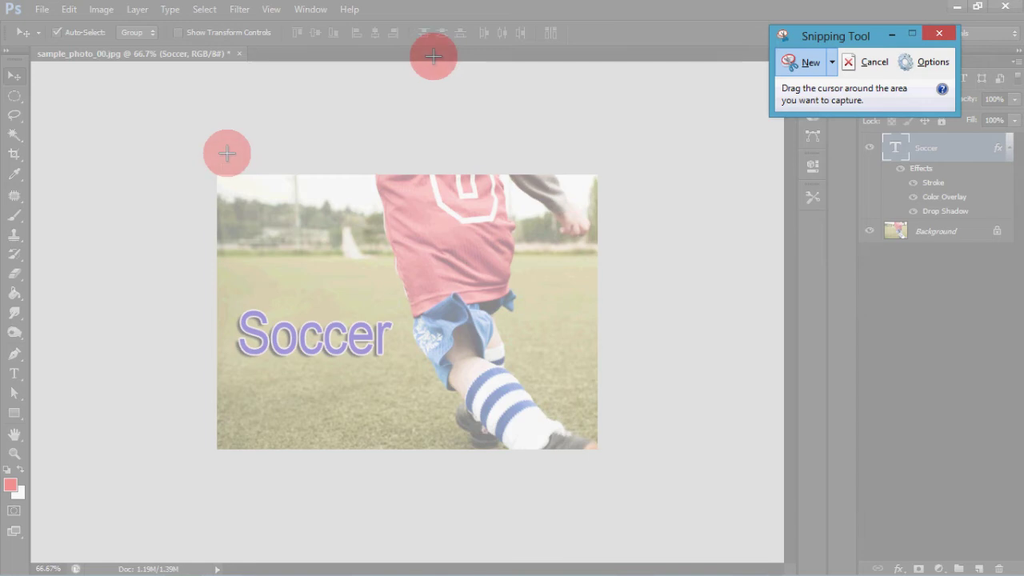
left_click_drag(216, 173, 598, 450)
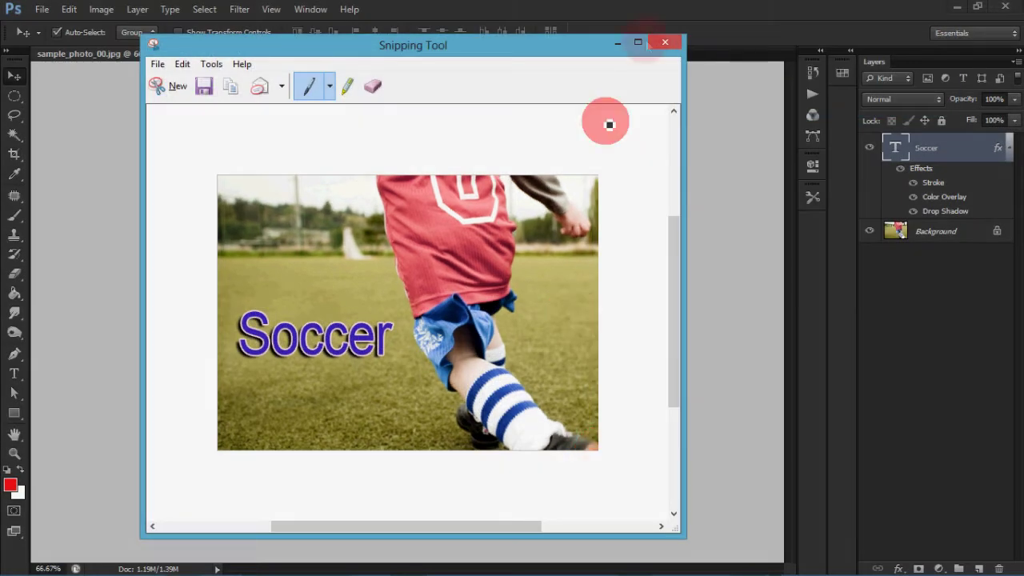
left_click(660, 45)
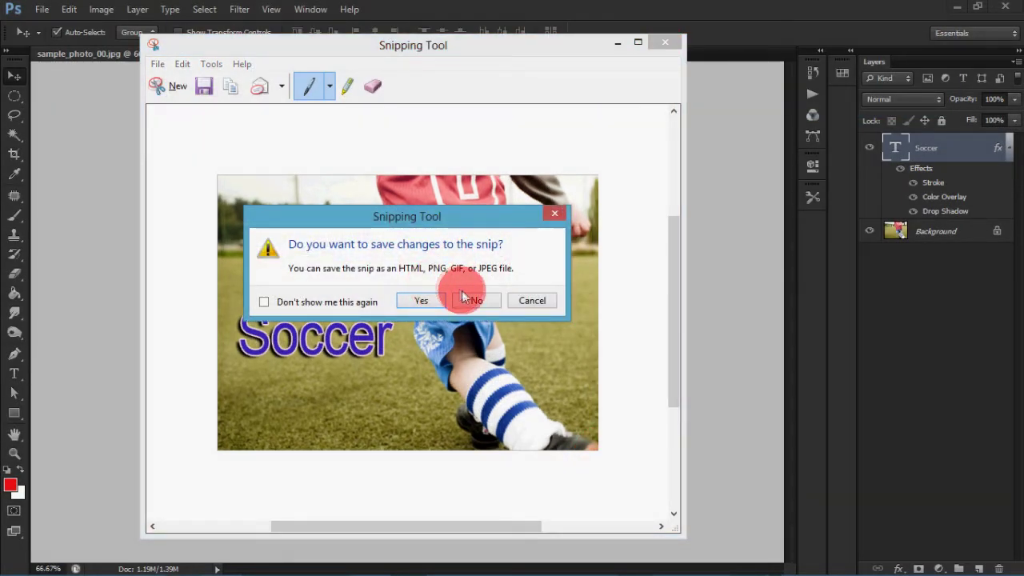
left_click(464, 300)
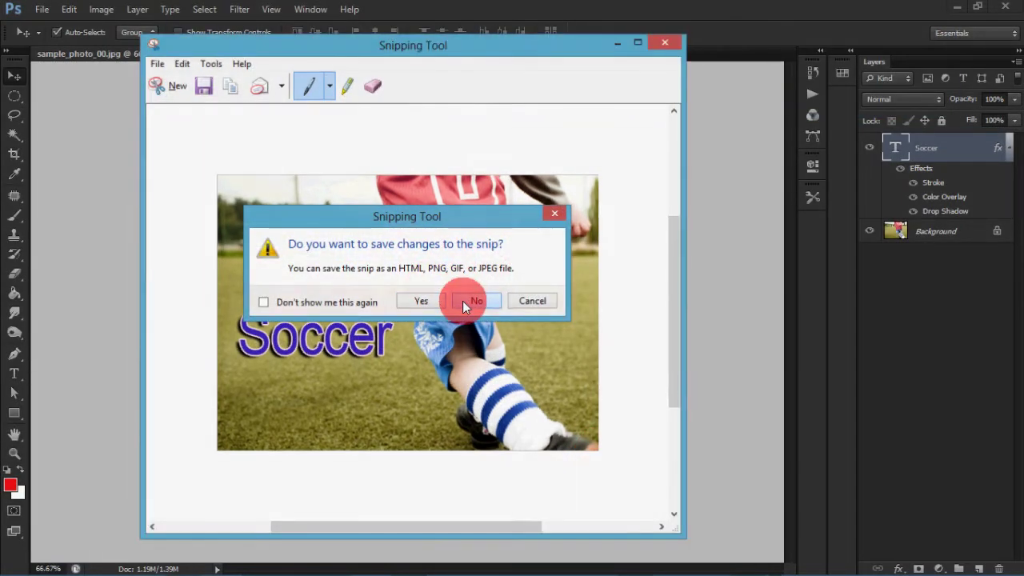
key("alt+Tab")
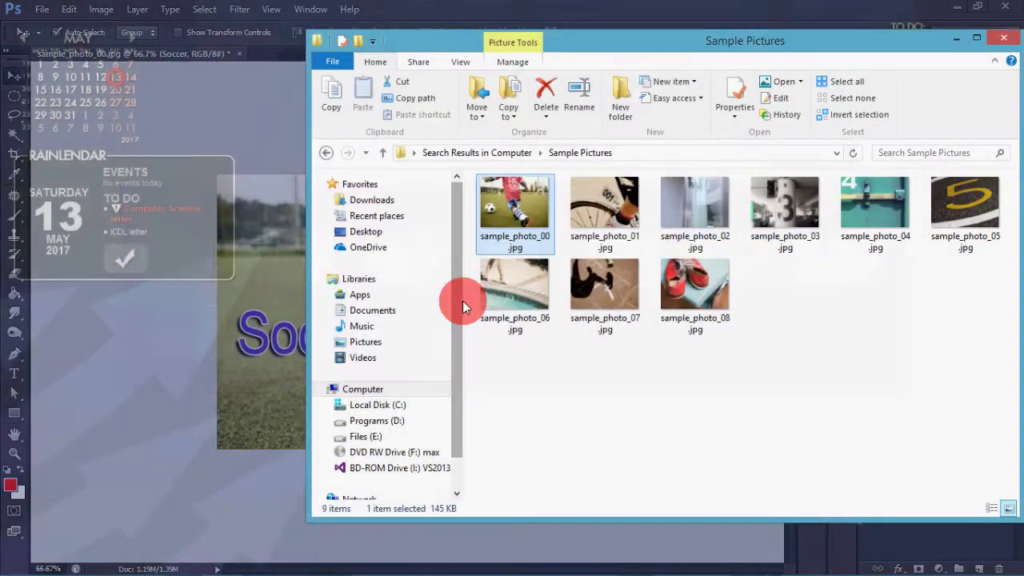
Launch Word 2016 from Windows search and create a blank document from File > New
key("super")
type("word")
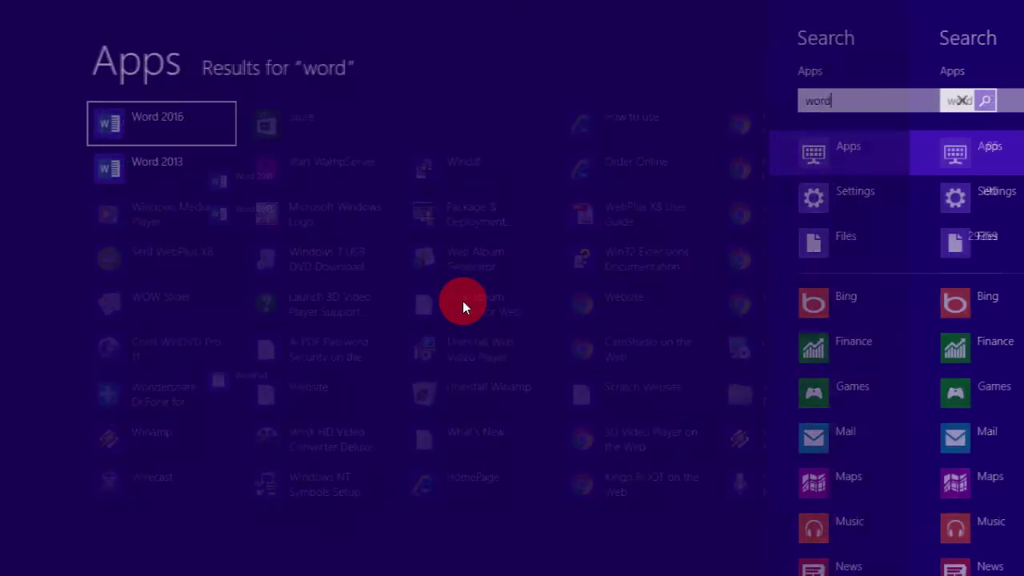
key("Return")
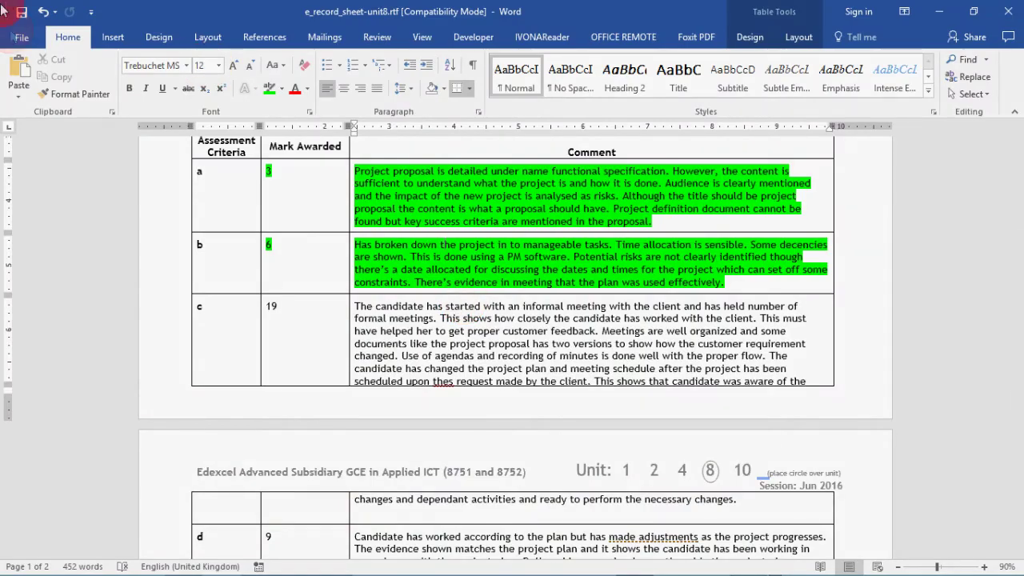
left_click(24, 40)
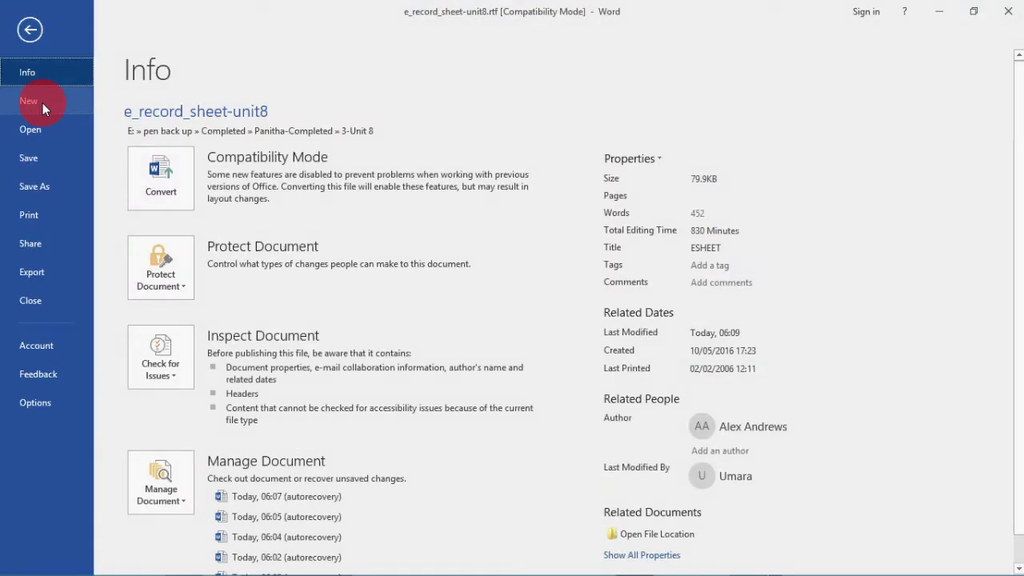
left_click(42, 102)
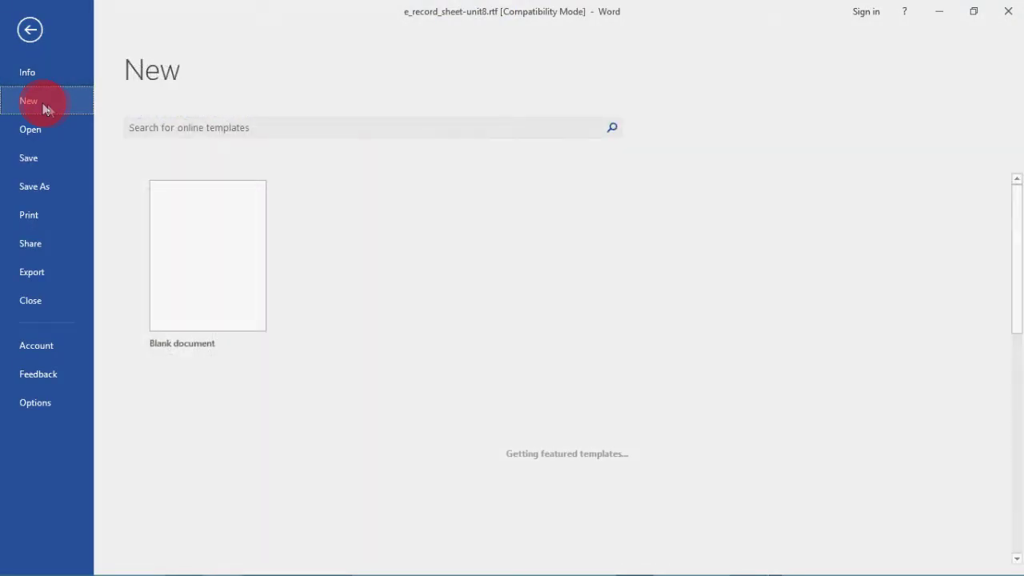
left_click(197, 231)
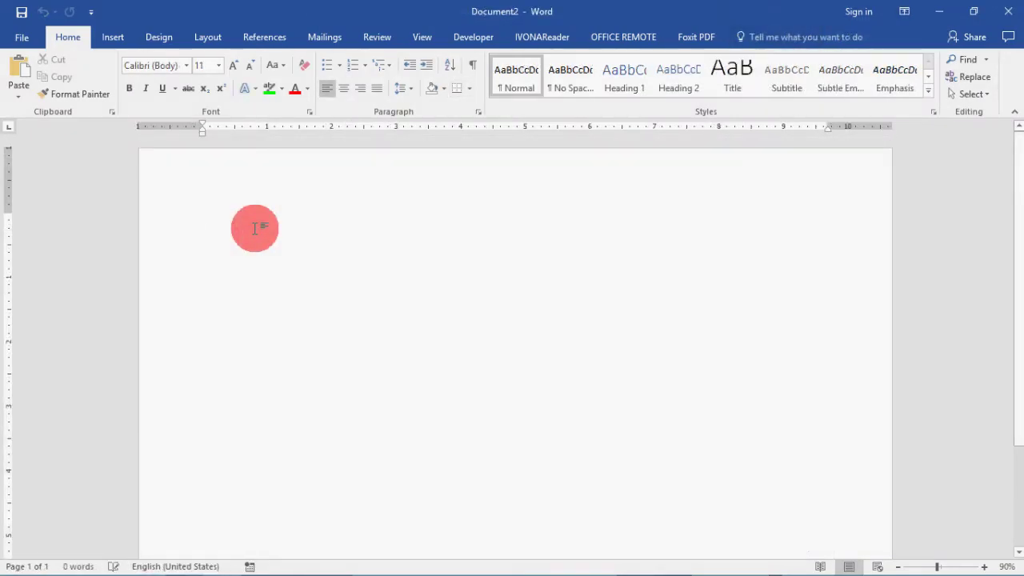
Type the lettered item 'a) Edited image', paste the soccer snip below it, and shrink it
type("a) Edited image")
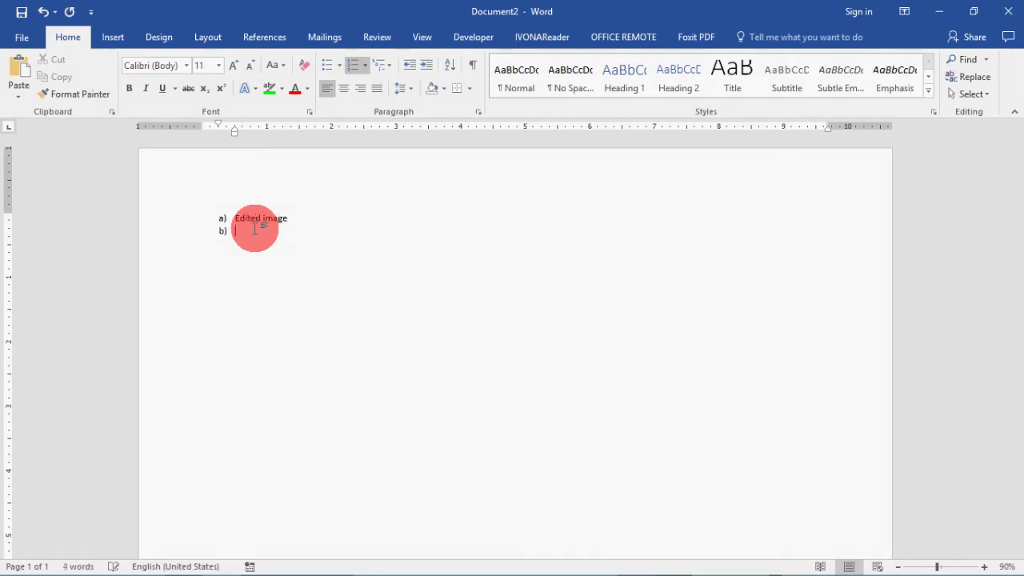
key("Return")
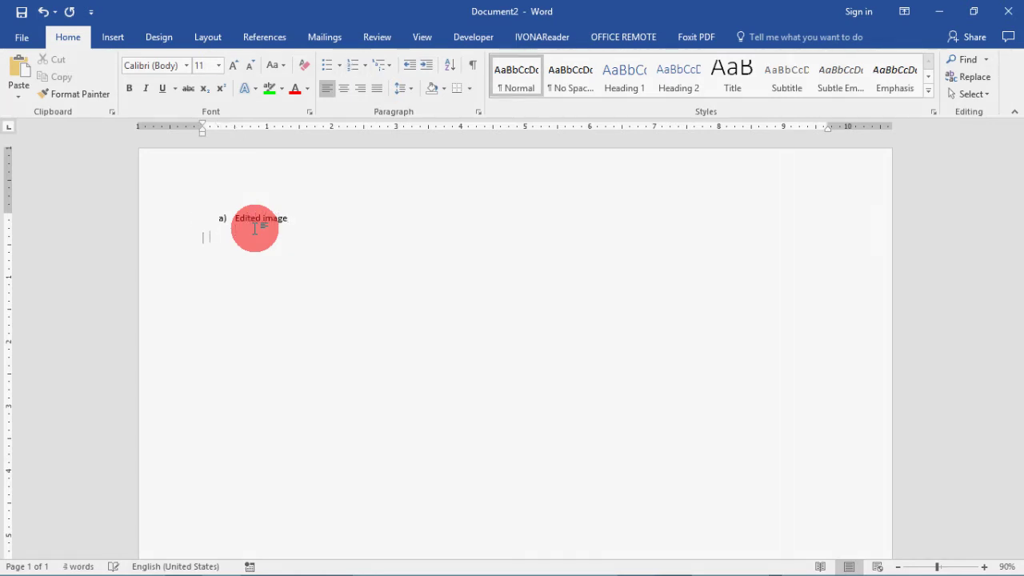
key("ctrl+v")
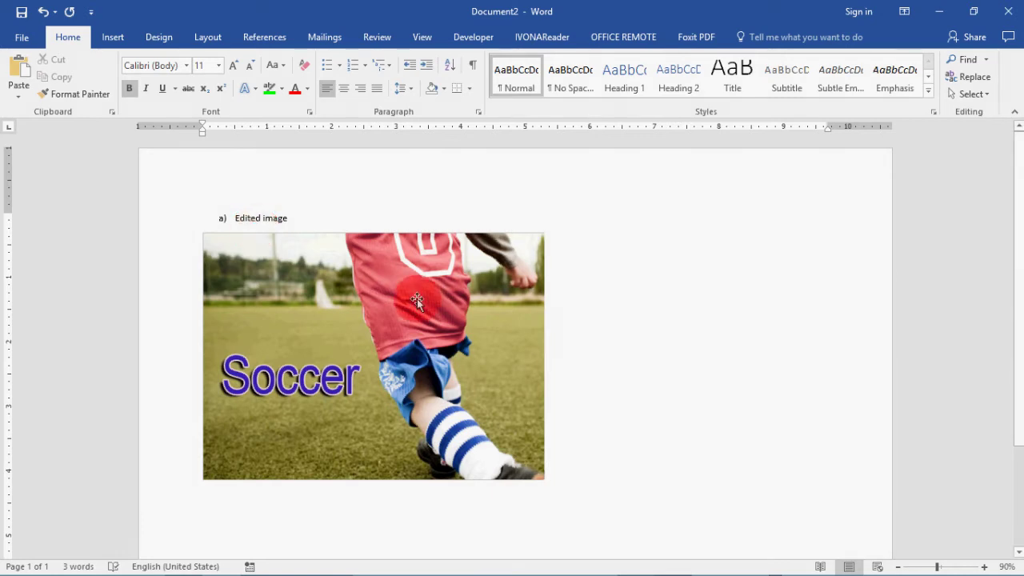
left_click(540, 324)
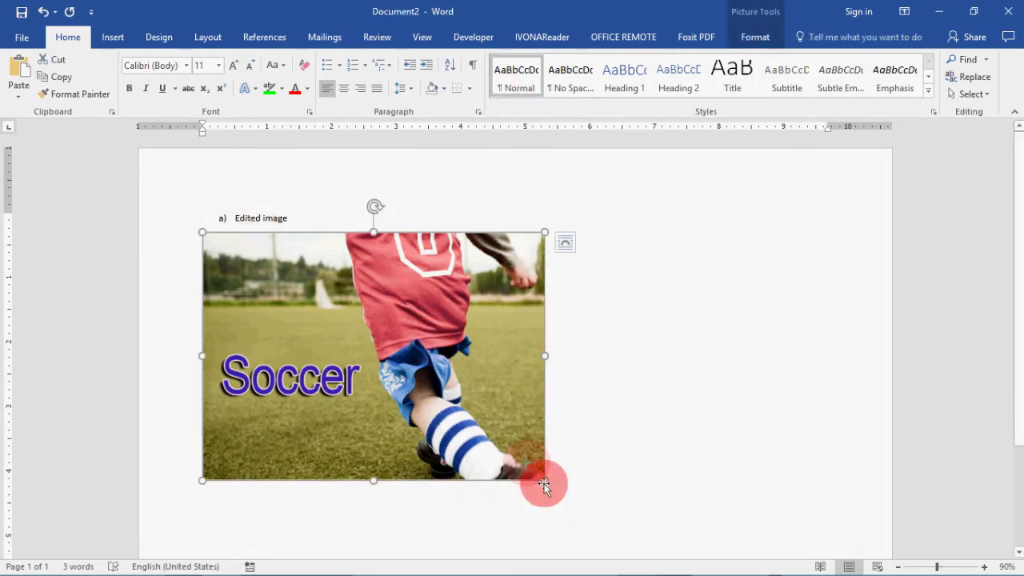
left_click_drag(543, 482, 443, 370)
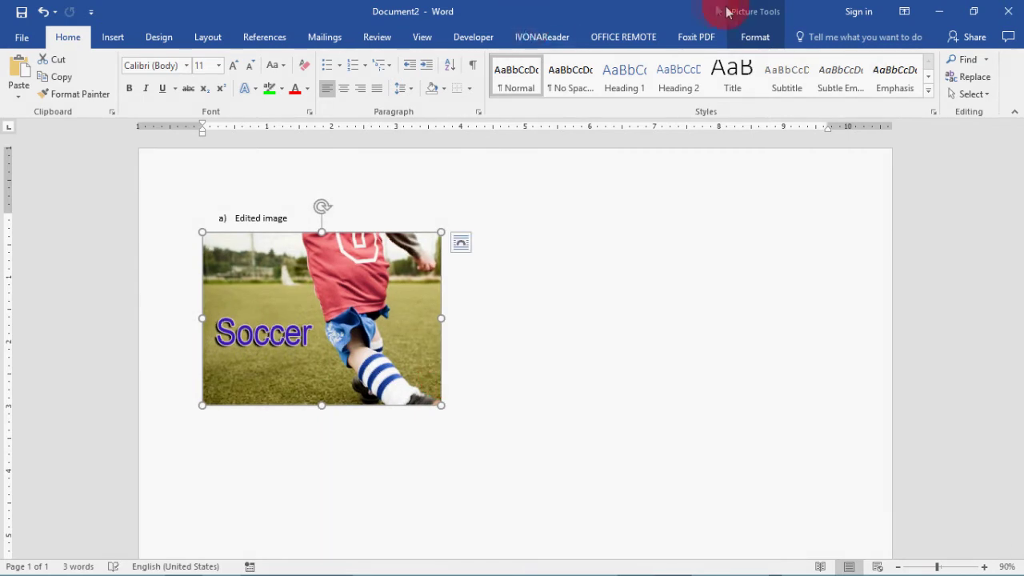
Give the soccer picture a 1½ pt border and enlarge it to 3.49 by 4.81 inches
left_click(752, 40)
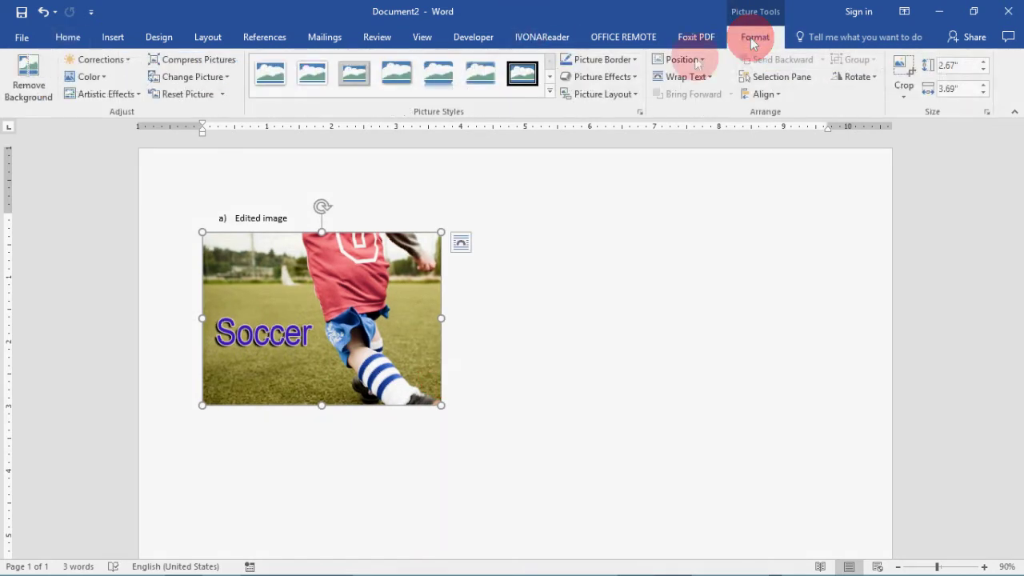
left_click(633, 61)
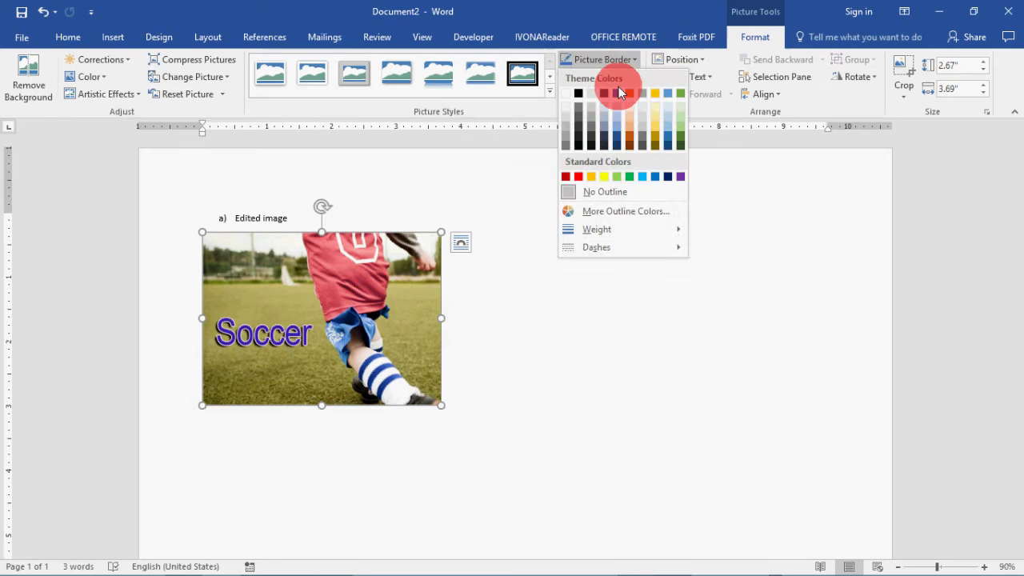
mouse_move(646, 231)
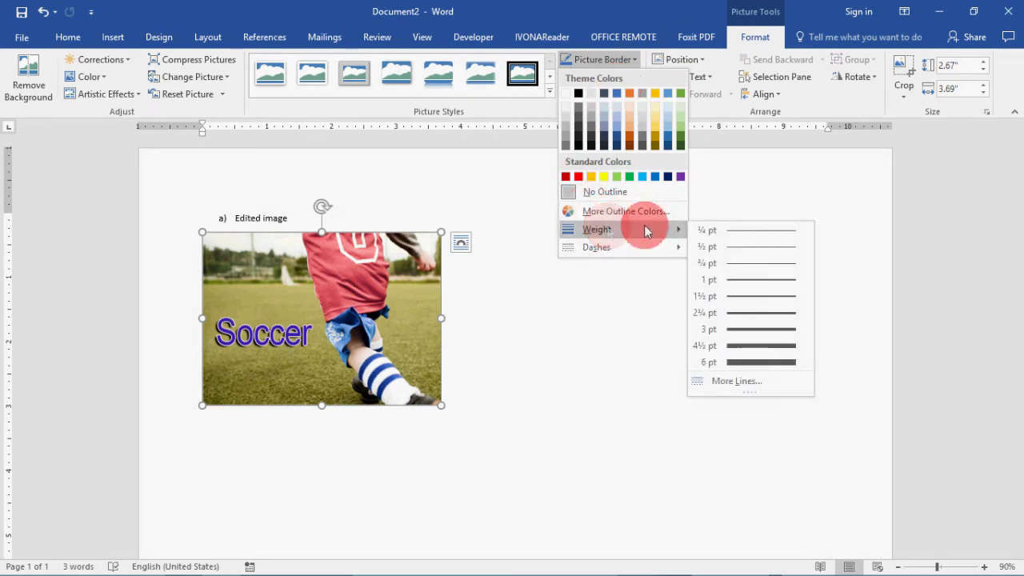
left_click(730, 295)
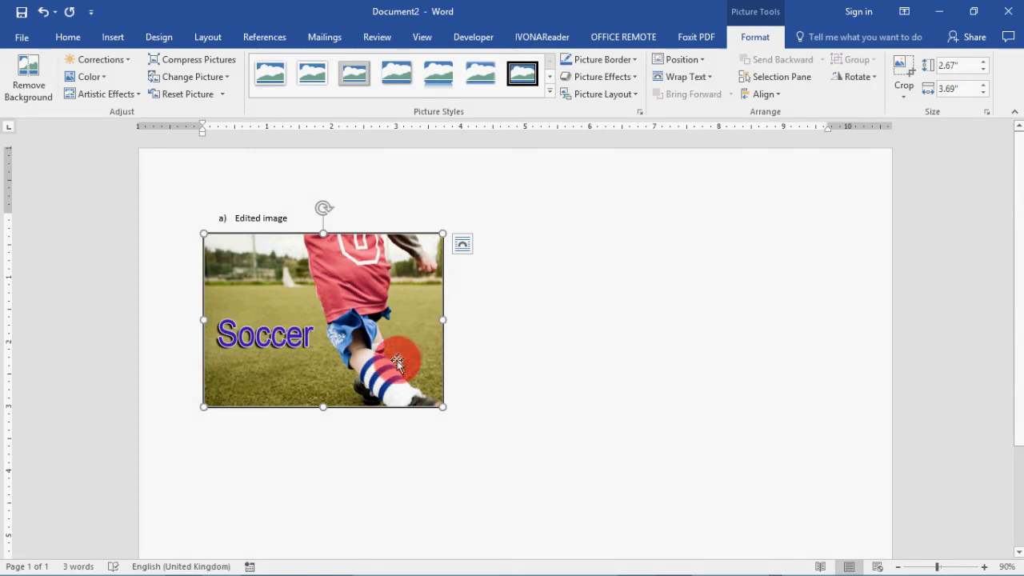
left_click_drag(442, 406, 515, 442)
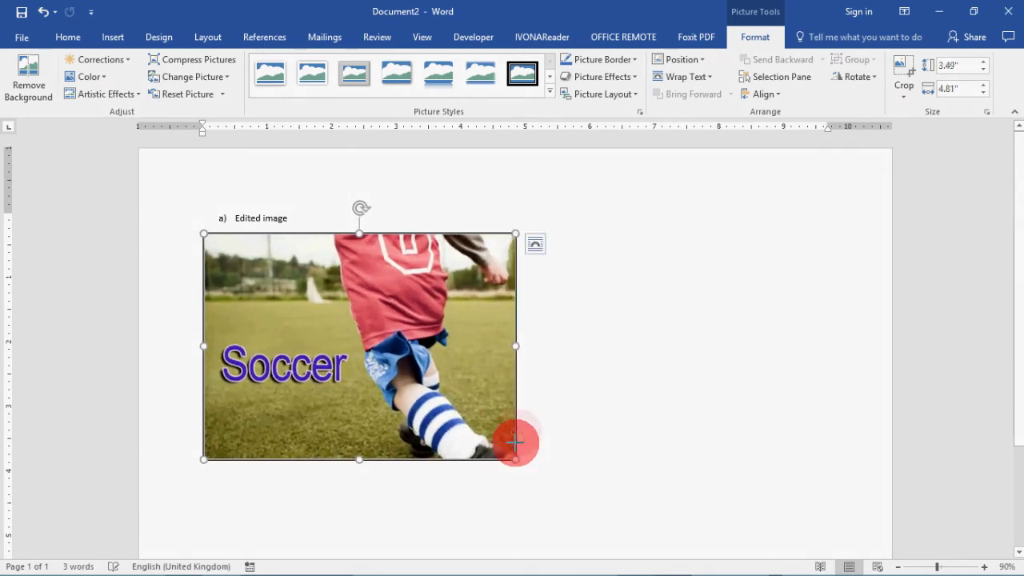
left_click(612, 359)
left_click_drag(1014, 291, 1016, 415)
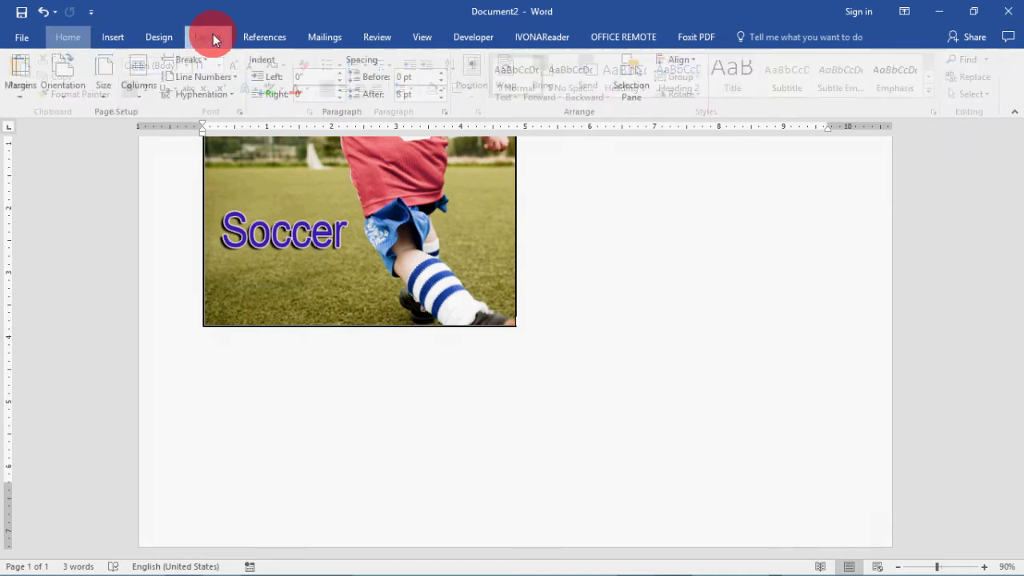
Set the page to portrait orientation with Narrow margins
left_click(56, 94)
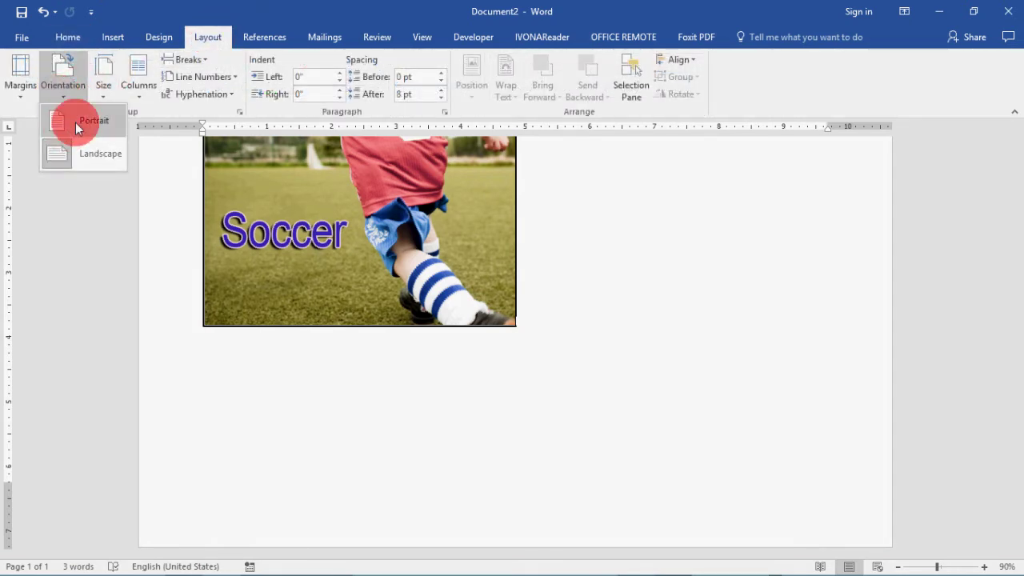
left_click(76, 123)
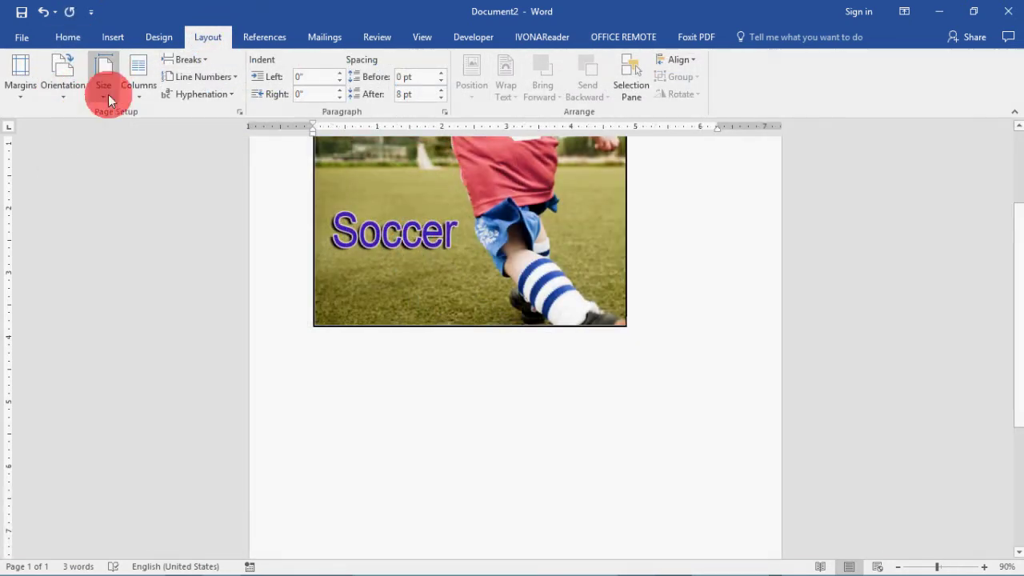
left_click(108, 98)
left_click(13, 95)
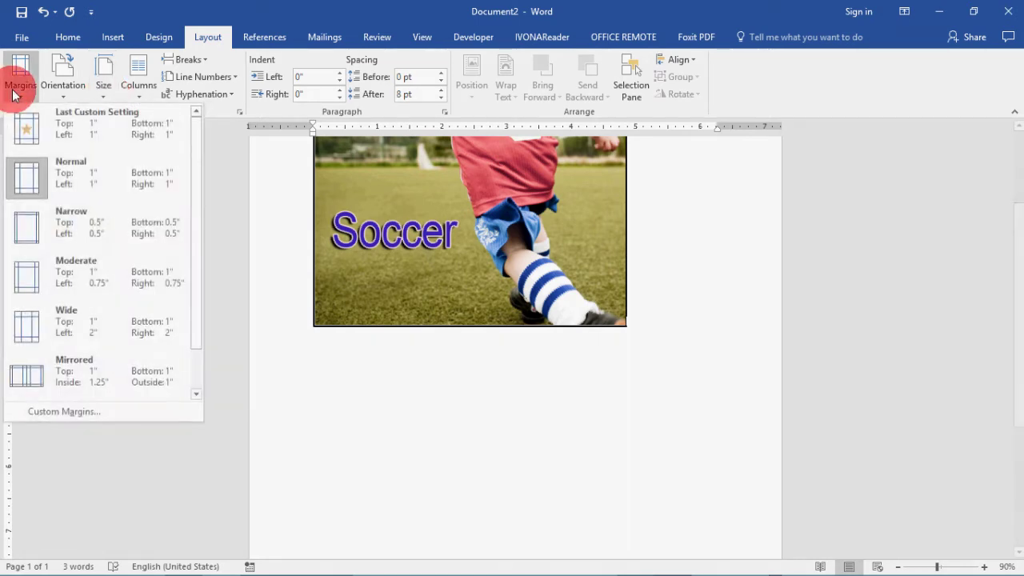
left_click(81, 229)
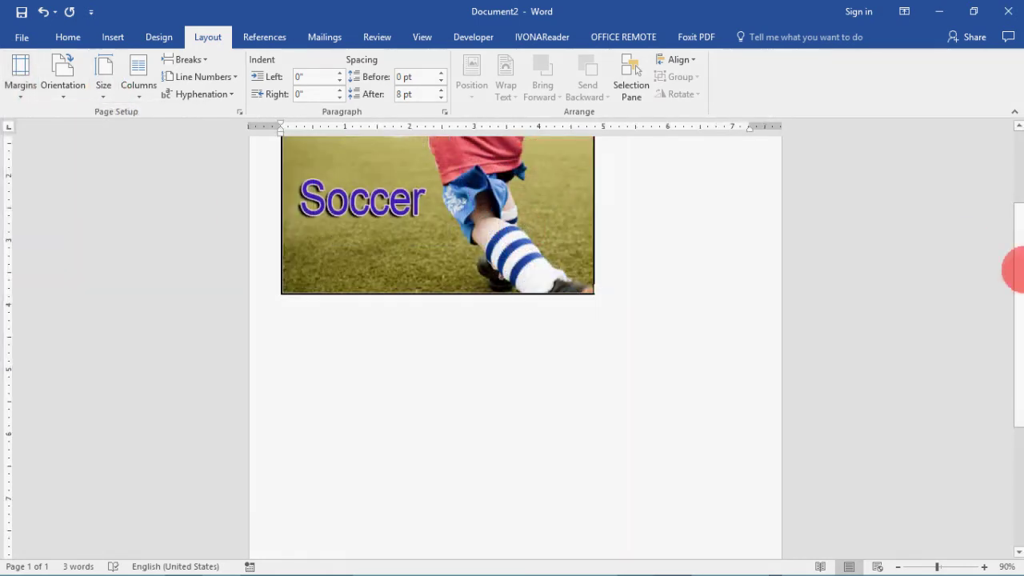
left_click_drag(1014, 271, 1014, 439)
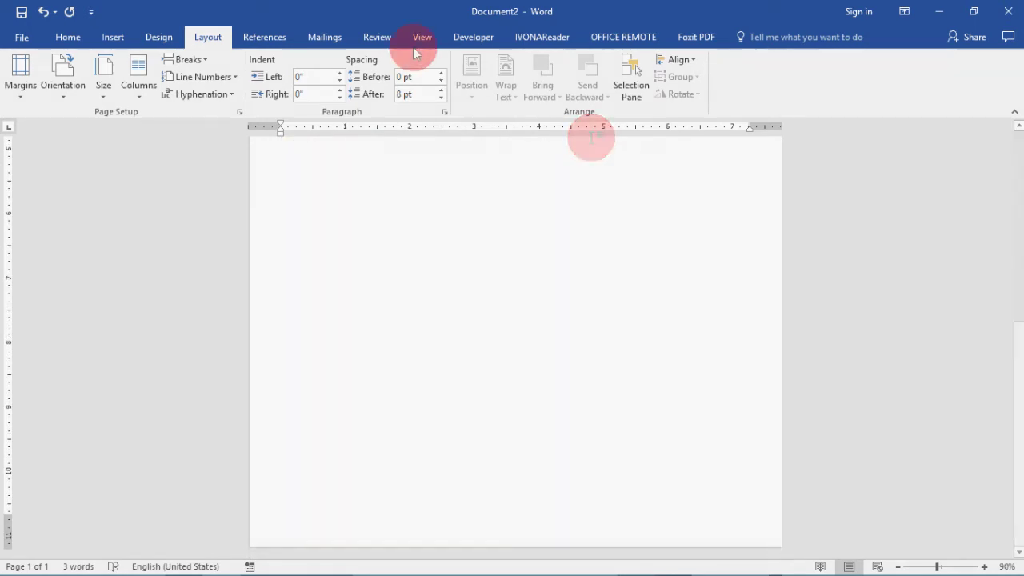
left_click(107, 39)
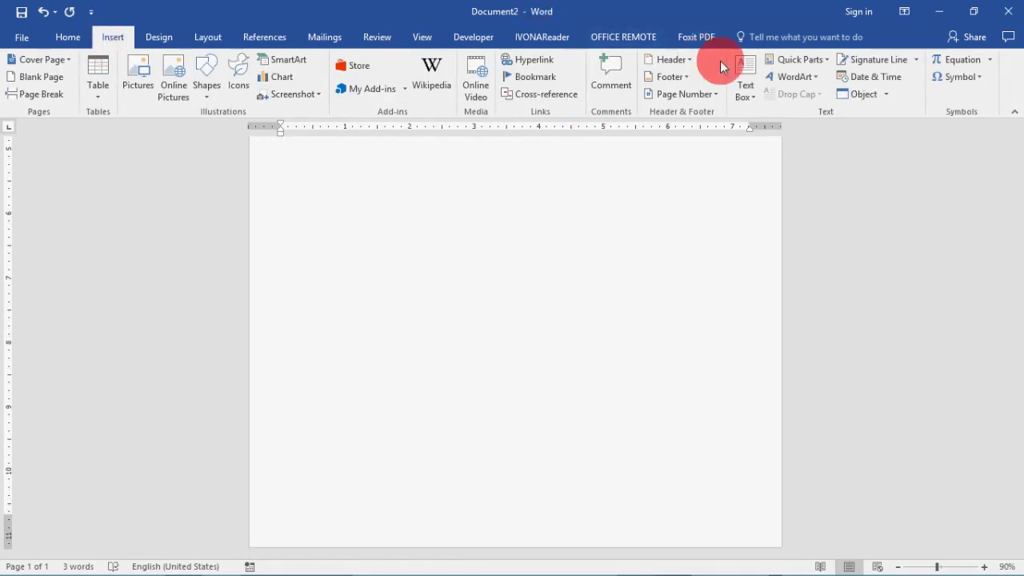
Type the footer line listing the candidate number, candidate name, center number and center name
left_click(686, 75)
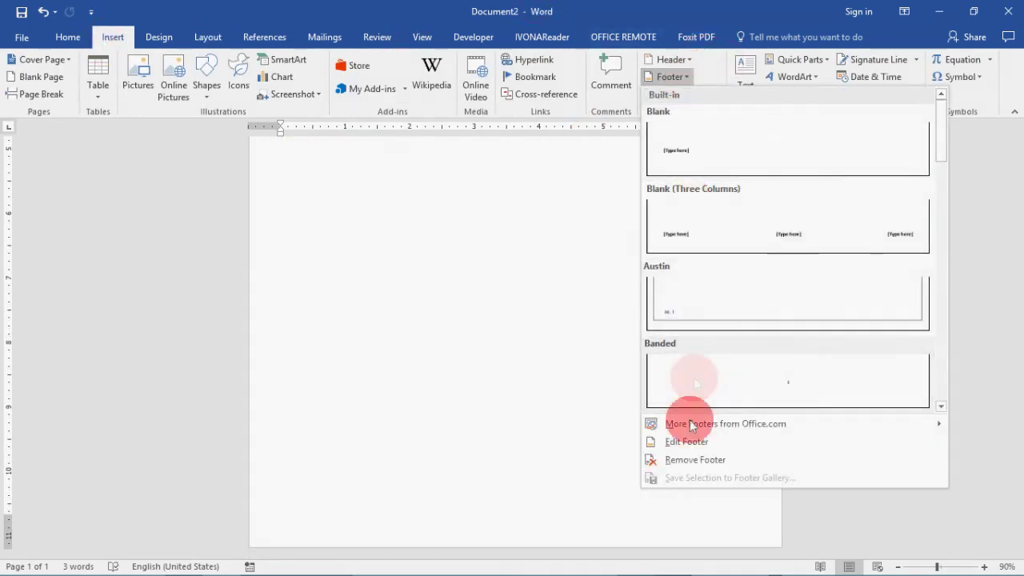
left_click(687, 441)
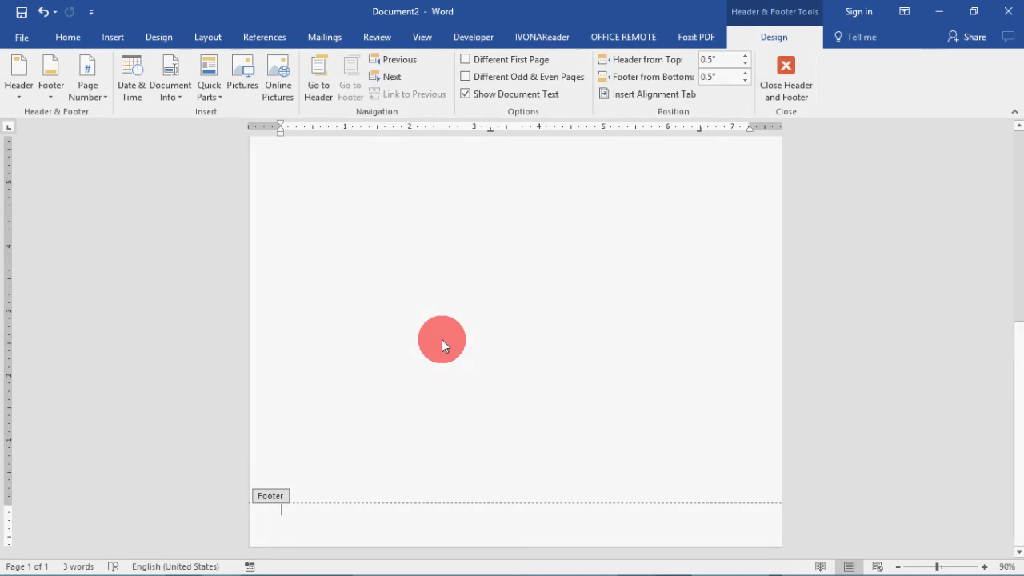
type("candidate ")
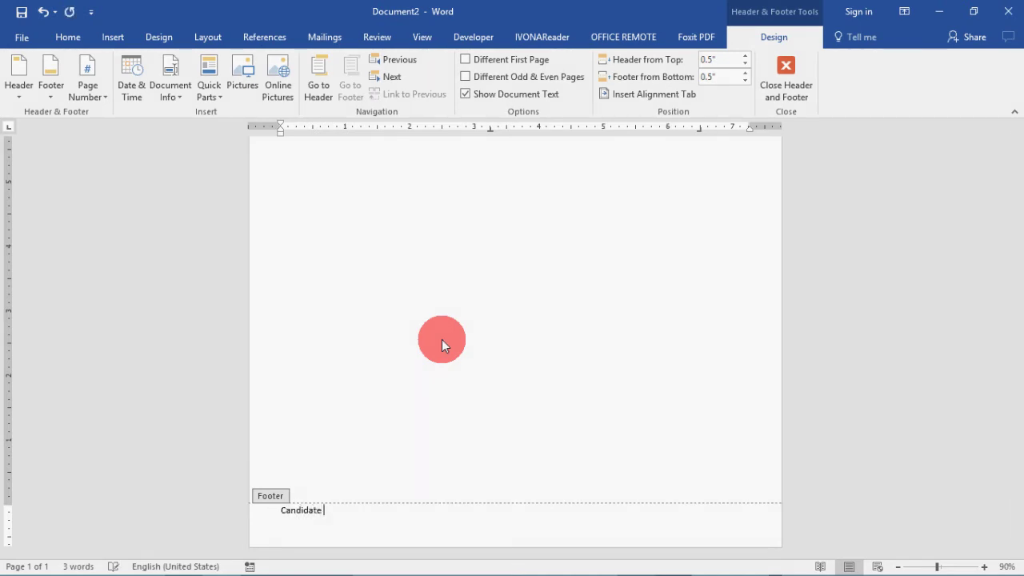
type("No: 4322")
type("| Candidate Name:")
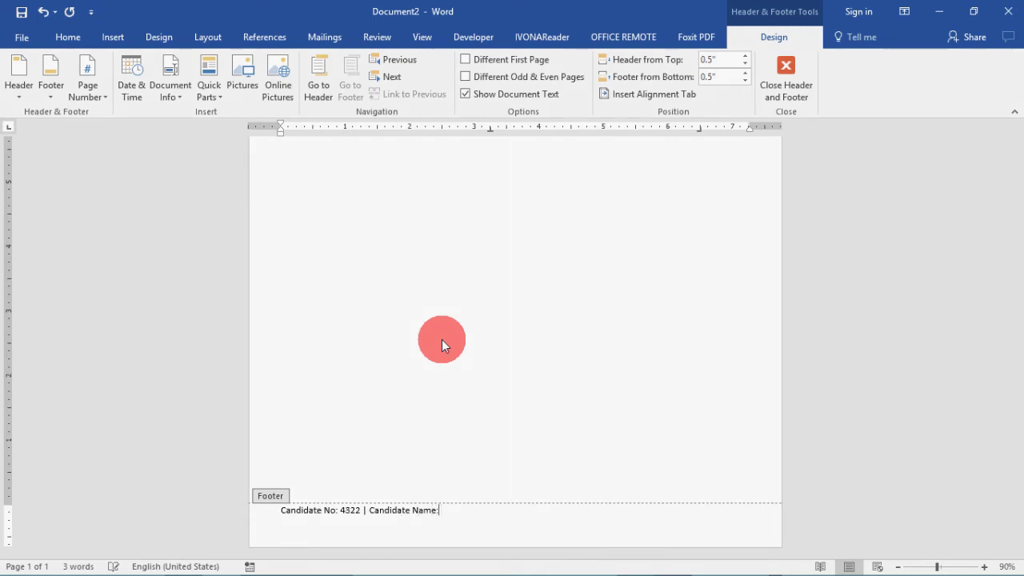
type("| Cnnter No: | Center Name")
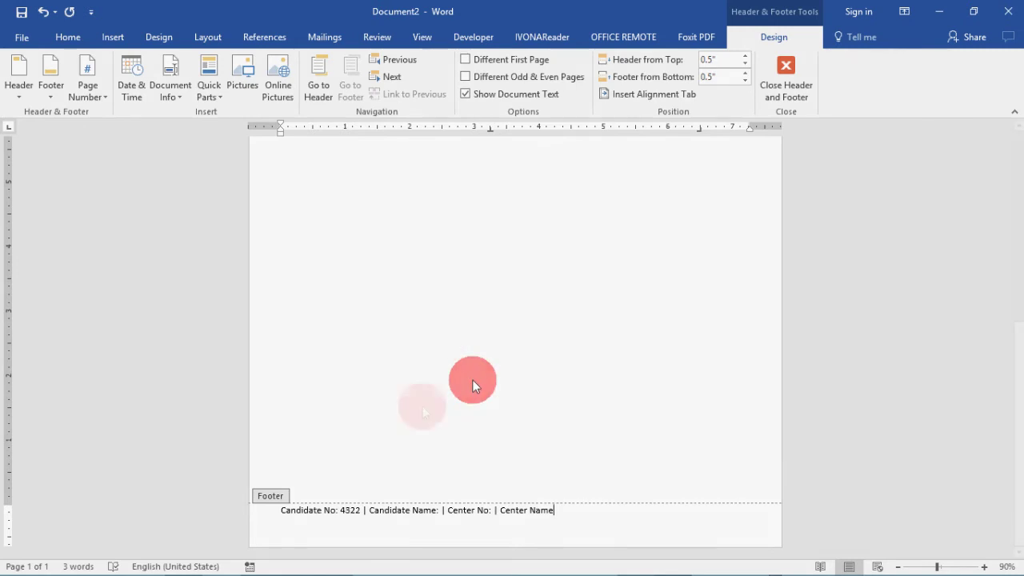
Add an 'AG1' line above the footer text, raise the footer, and leave footer editing
left_click(279, 510)
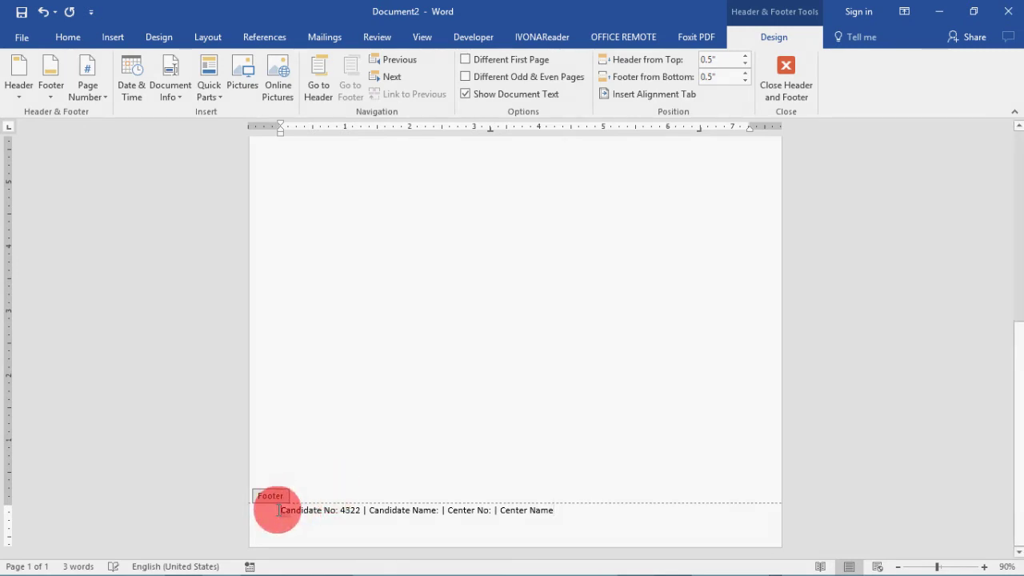
key("Return")
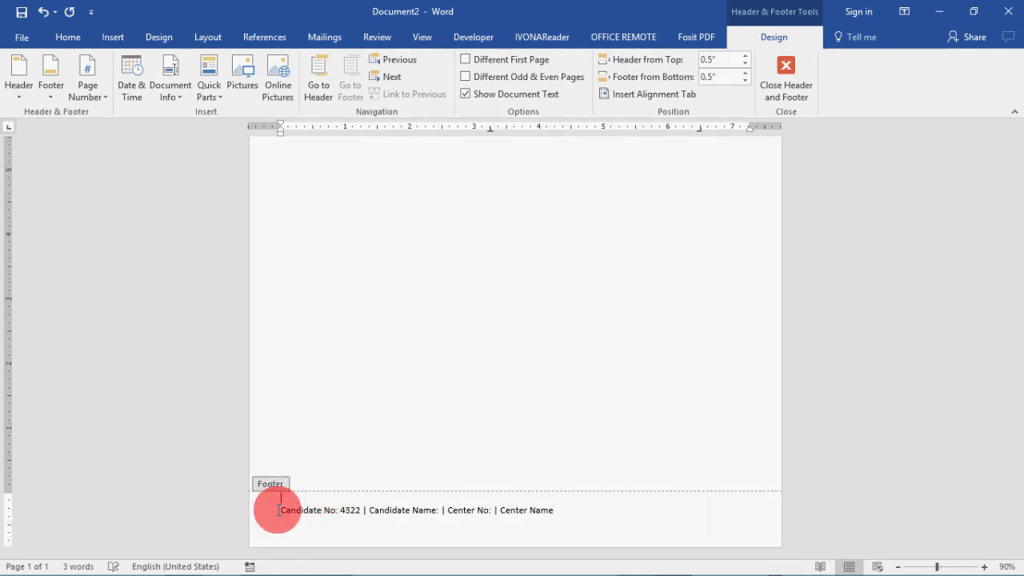
type("AG1")
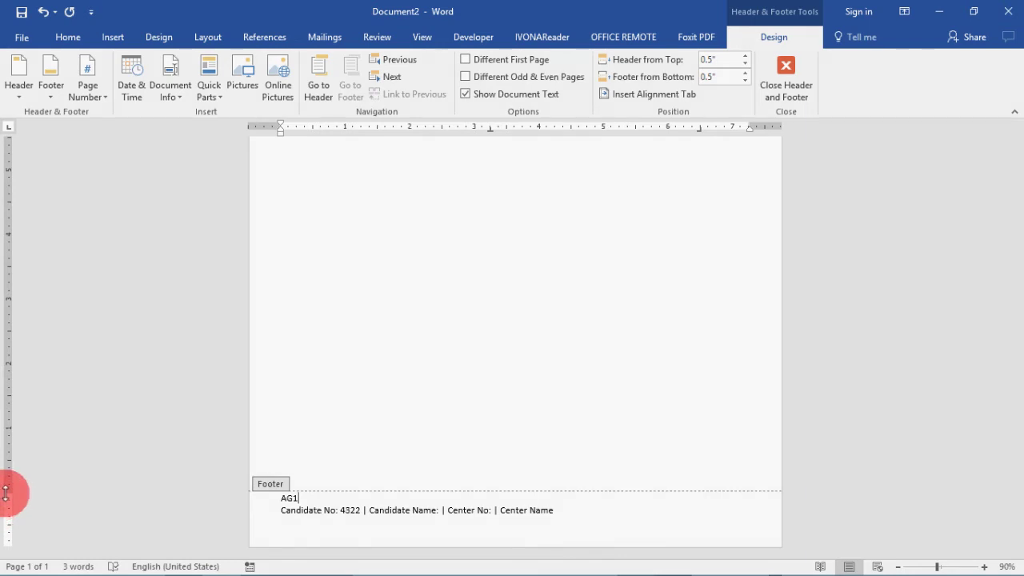
left_click_drag(5, 494, 6, 464)
key("Escape")
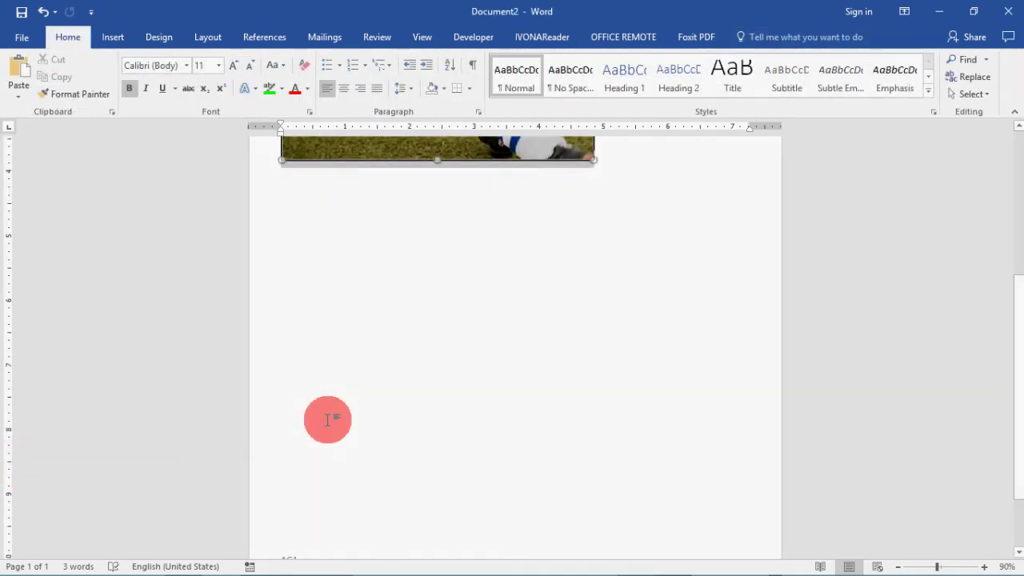
left_click(327, 419)
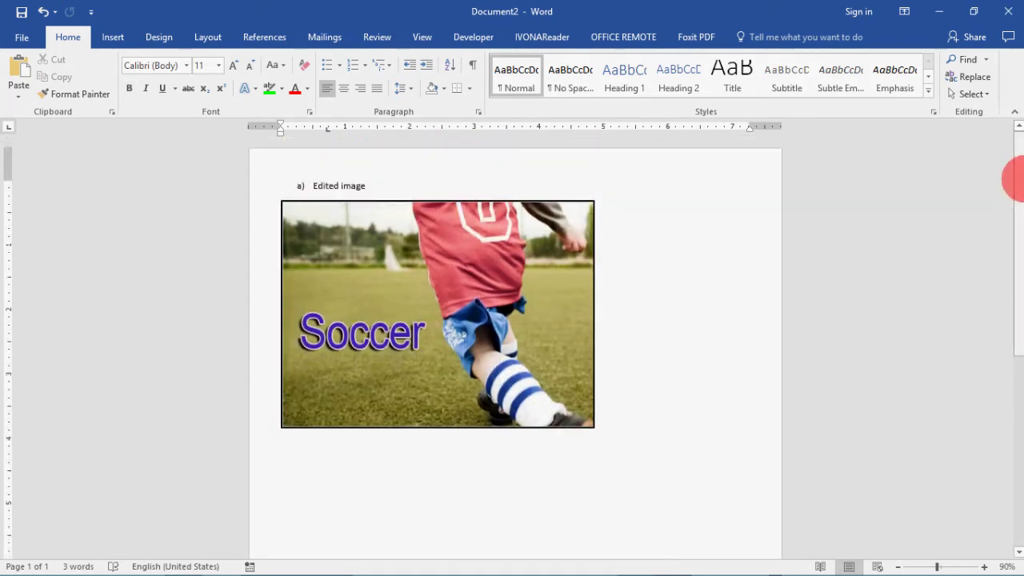
left_click(23, 40)
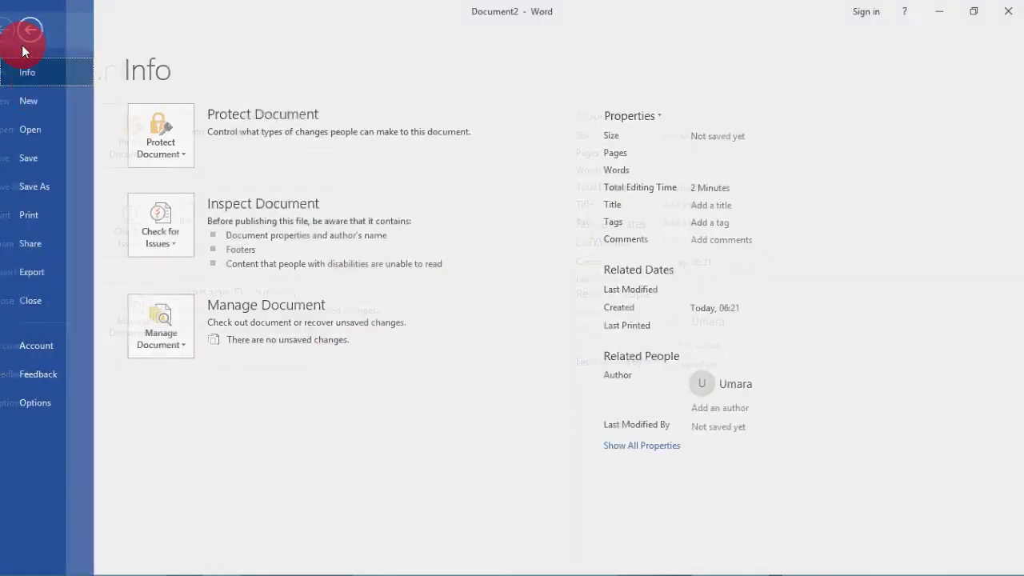
left_click(40, 217)
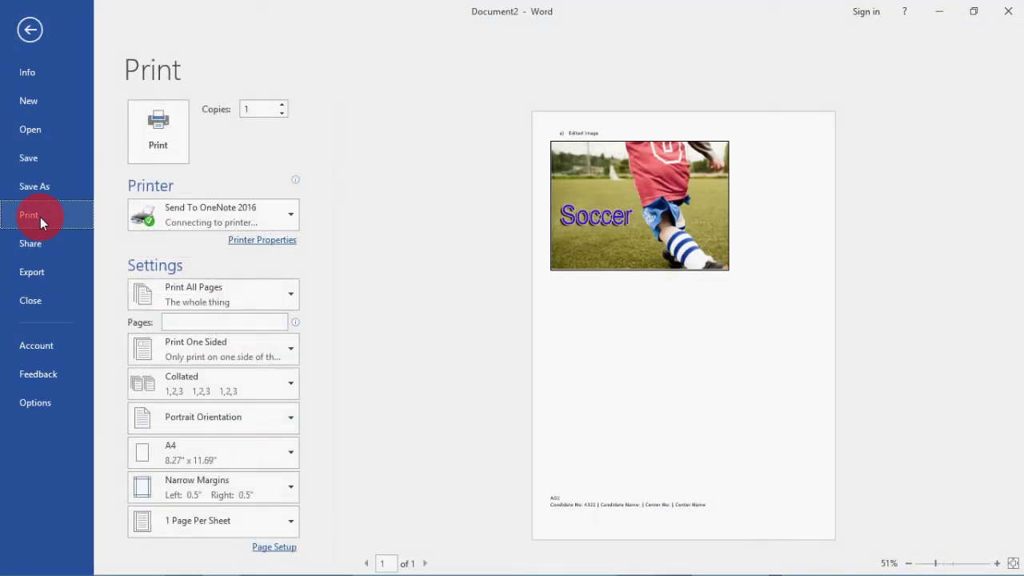
left_click(30, 31)
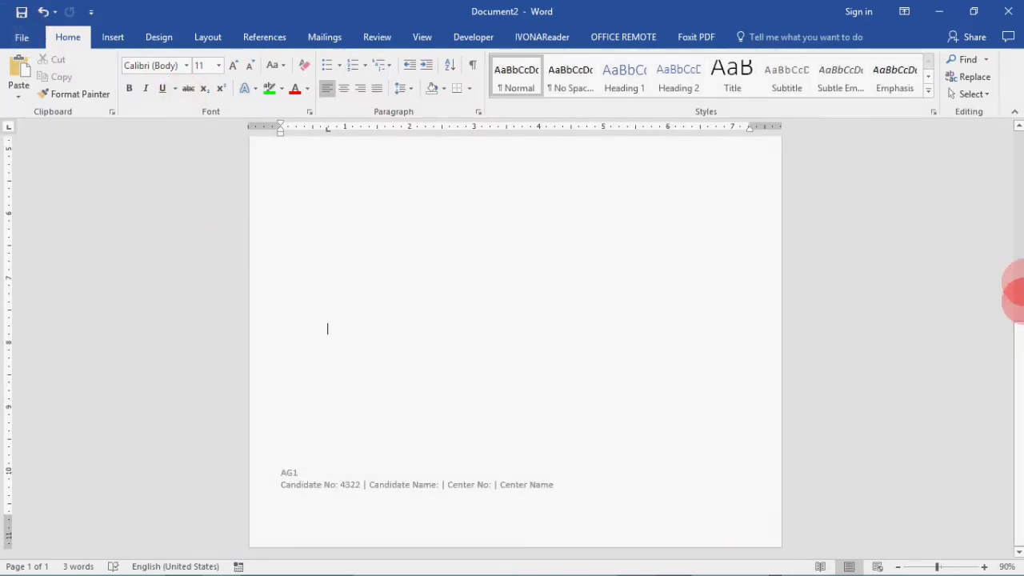
left_click(938, 12)
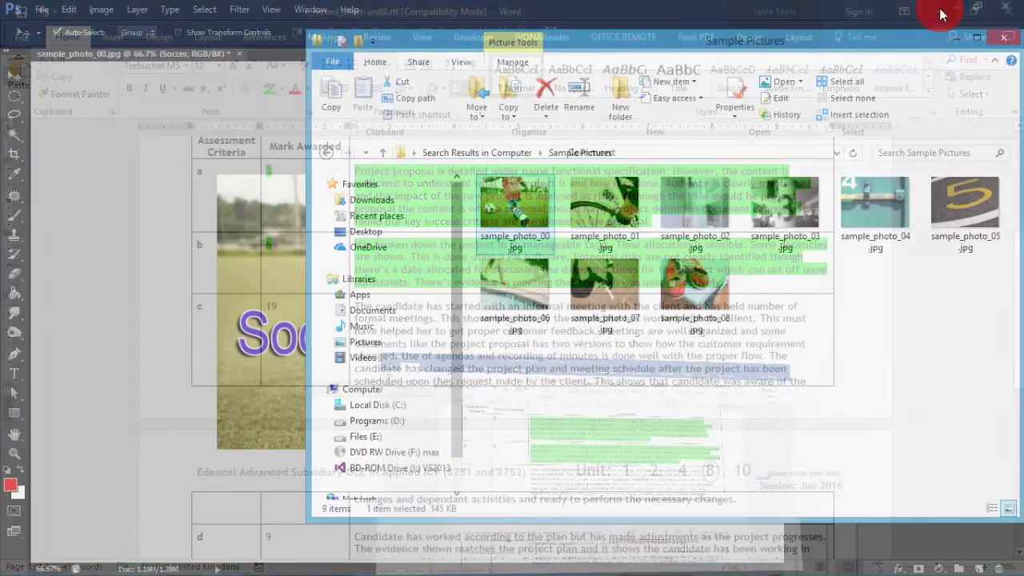
left_click_drag(483, 185, 57, 121)
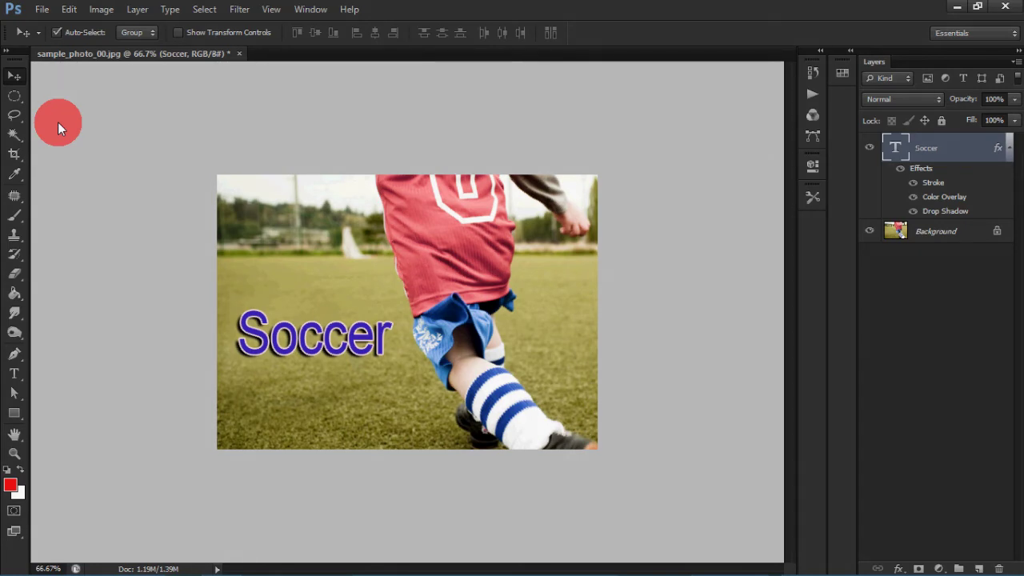
key("alt+Tab")
key("alt+Tab")
key("alt+Tab")
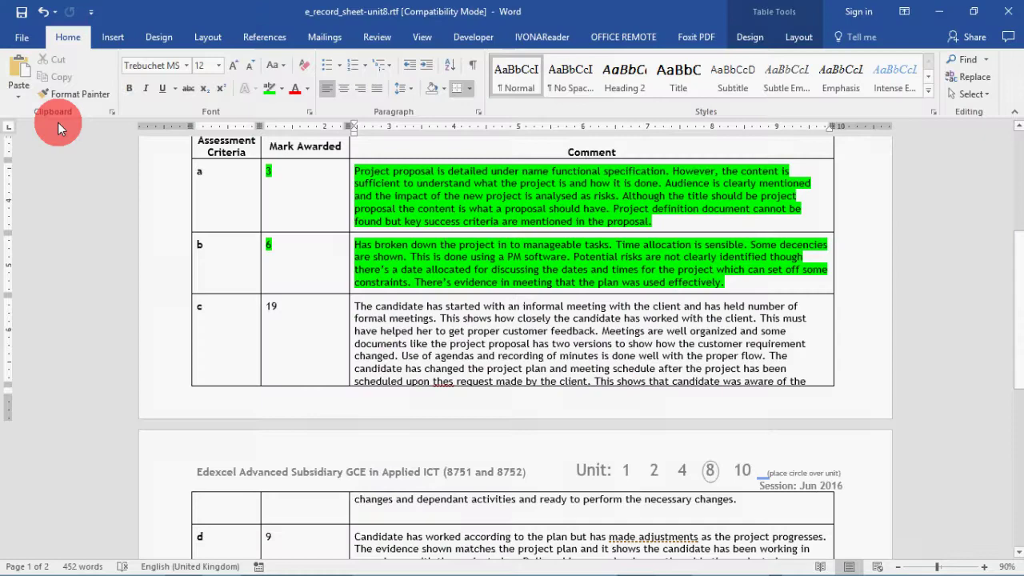
key("alt+Tab")
key("alt+Tab")
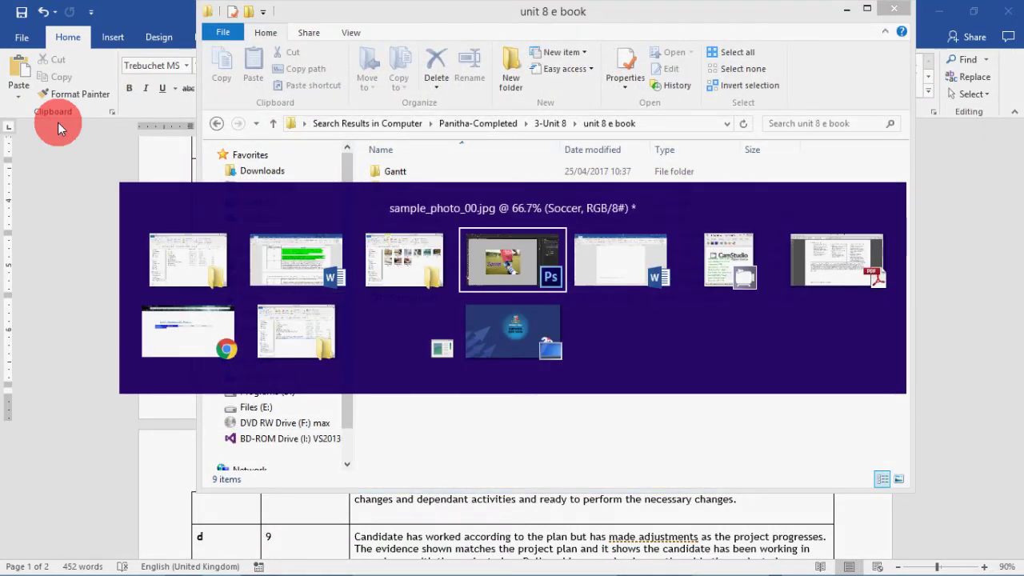
key("alt+Tab")
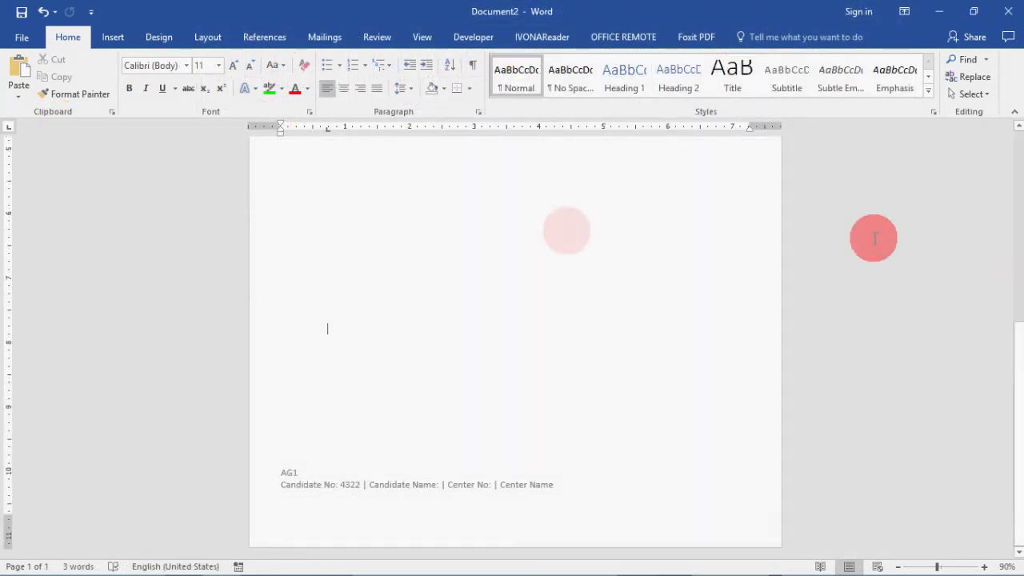
left_click_drag(1013, 377, 1014, 148)
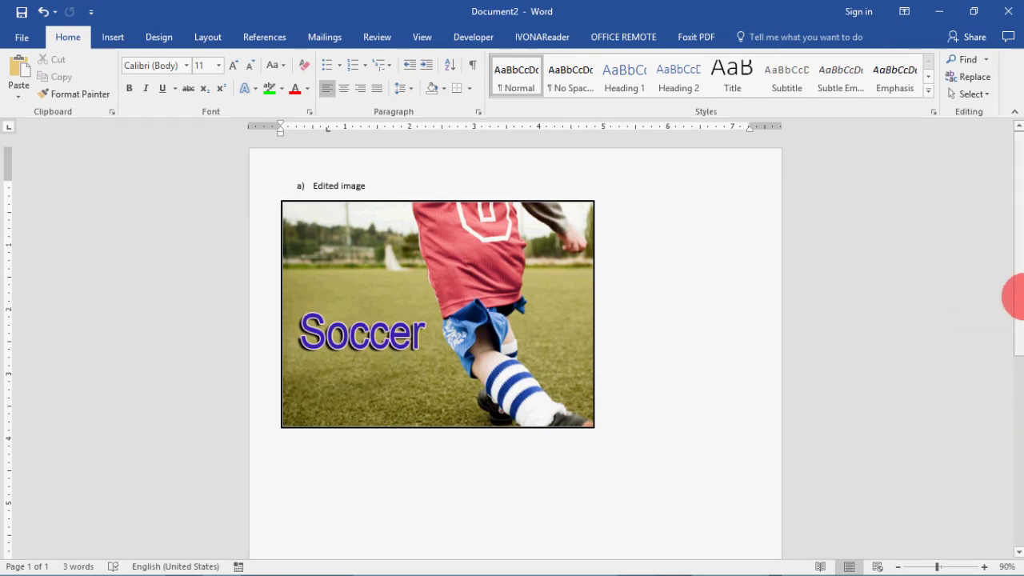
Place the caret below the soccer picture and apply Home-tab Bullets to start an empty item
scroll(1017, 296, "down", 1)
left_click_drag(1015, 296, 1014, 348)
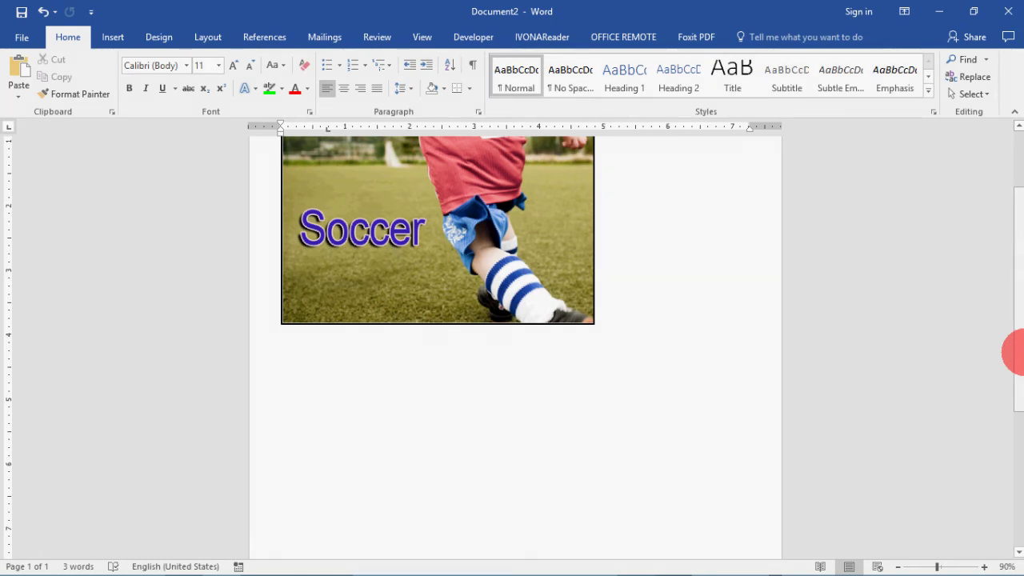
left_click(341, 359)
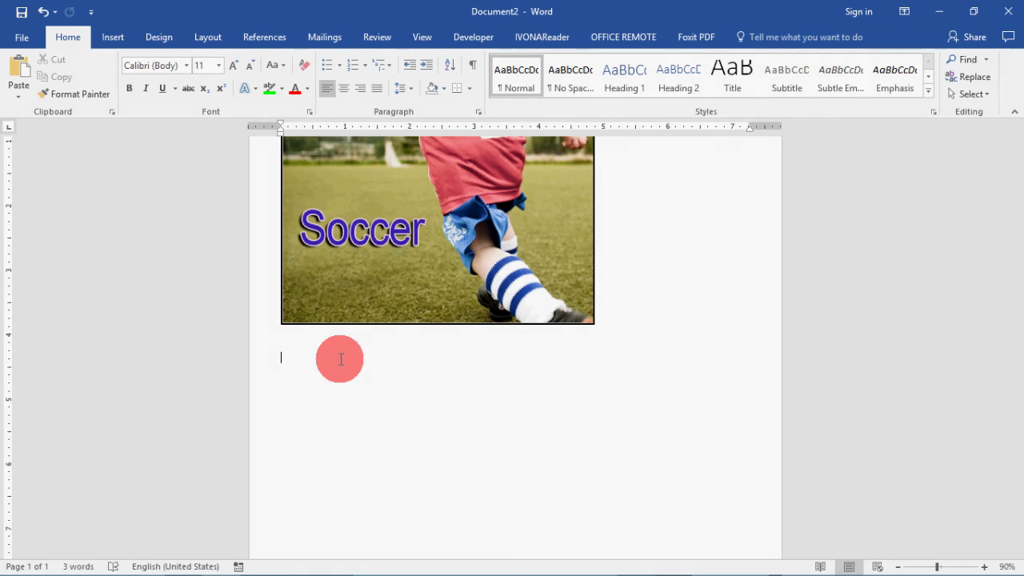
left_click(329, 71)
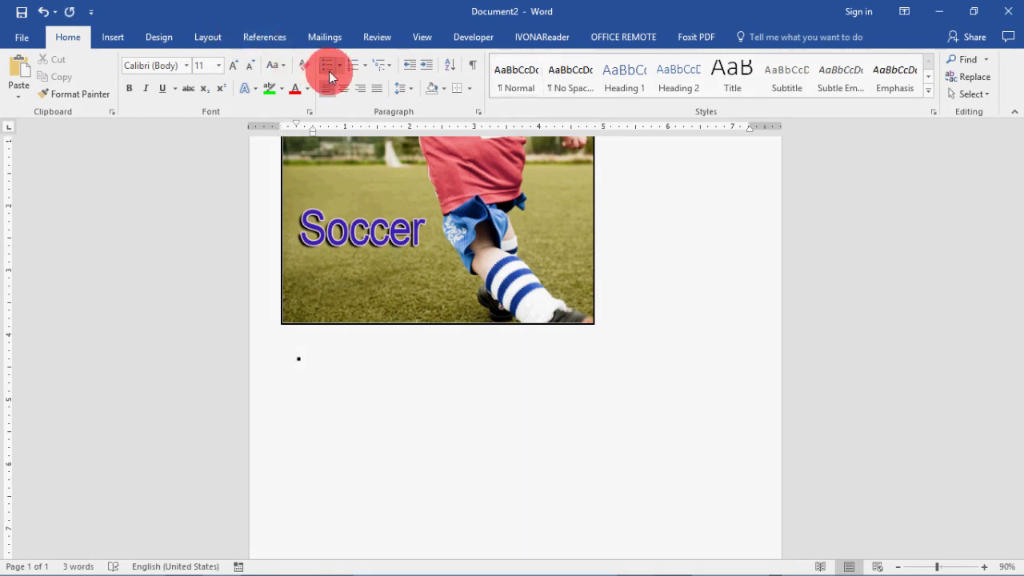
scroll(1017, 344, "up", 1)
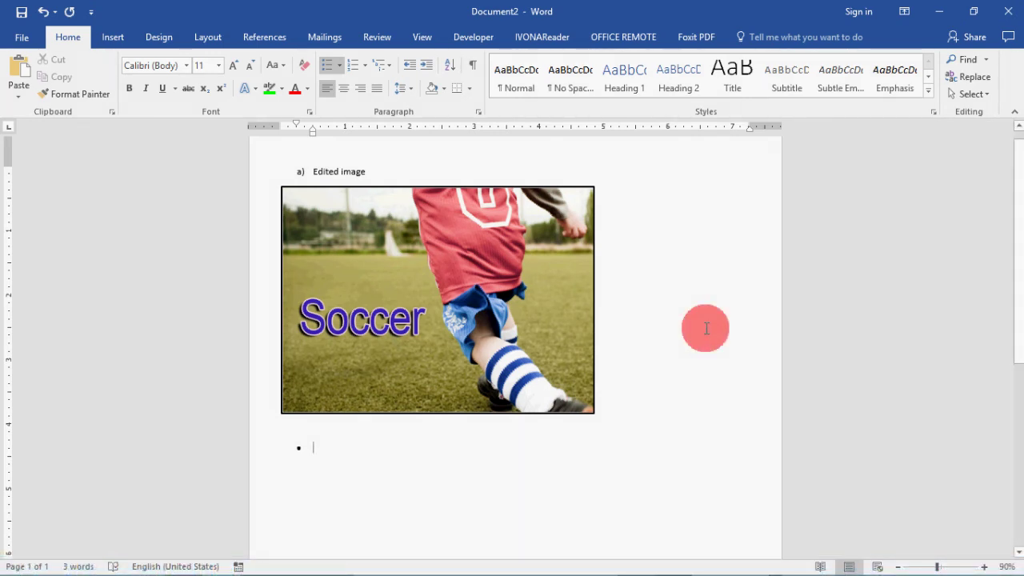
Minimize Word and place sample_photo_05.jpg from Sample Pictures onto the Photoshop canvas
left_click(941, 19)
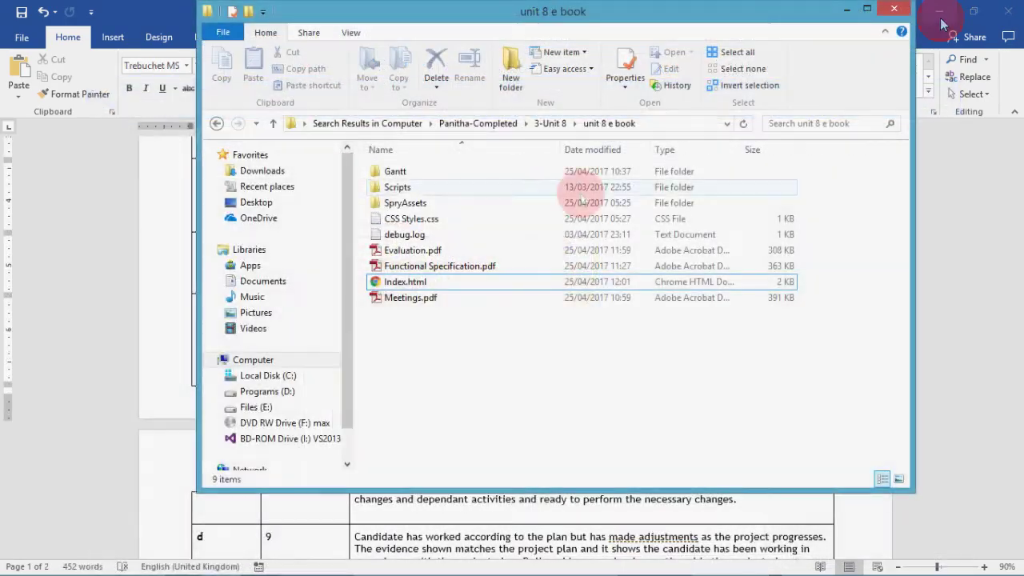
key("alt+Tab")
key("Tab")
key("Tab")
key("Tab")
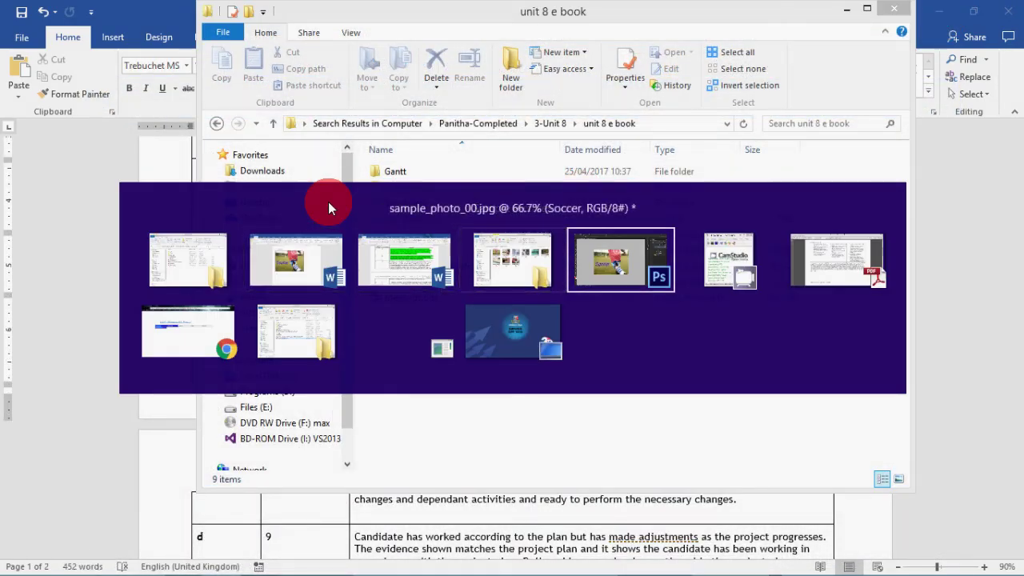
key("alt+Tab")
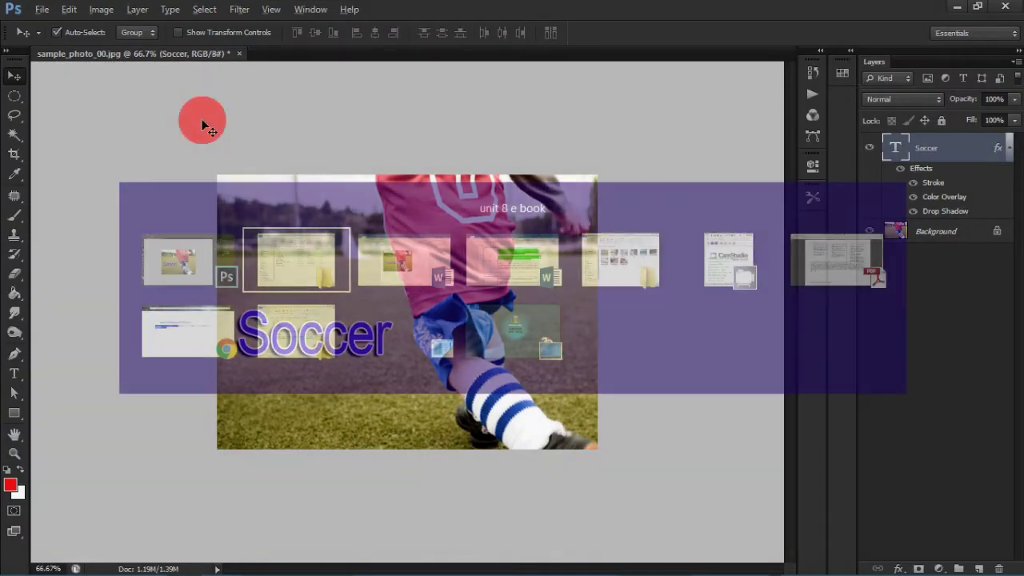
key("Tab")
key("Tab")
key("Tab")
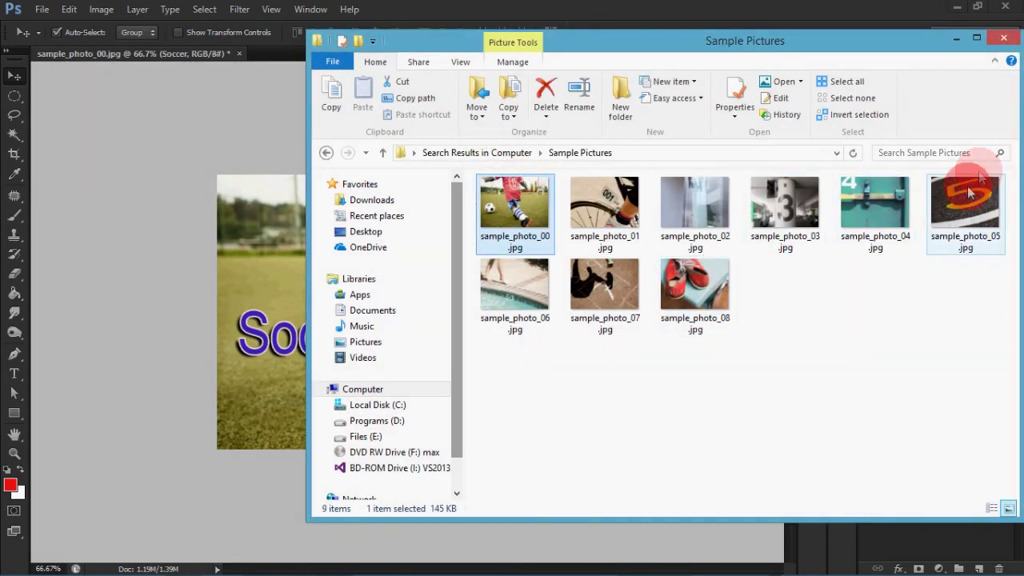
left_click_drag(969, 192, 195, 187)
left_click_drag(390, 222, 423, 256)
key("Return")
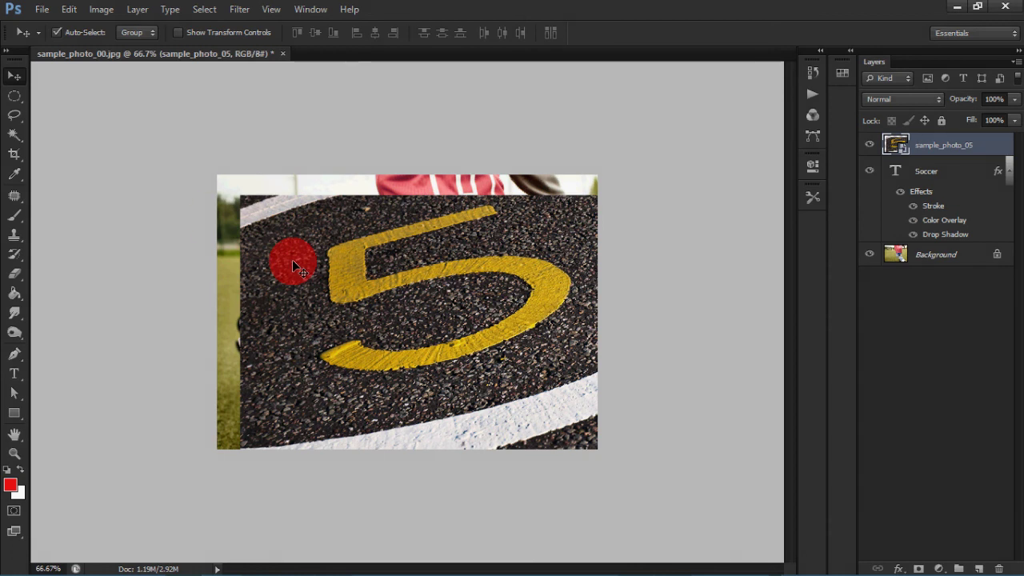
Select the yellow 5 with the Magic Wand, hide sample_photo_05, and target the Background layer
left_click(15, 133)
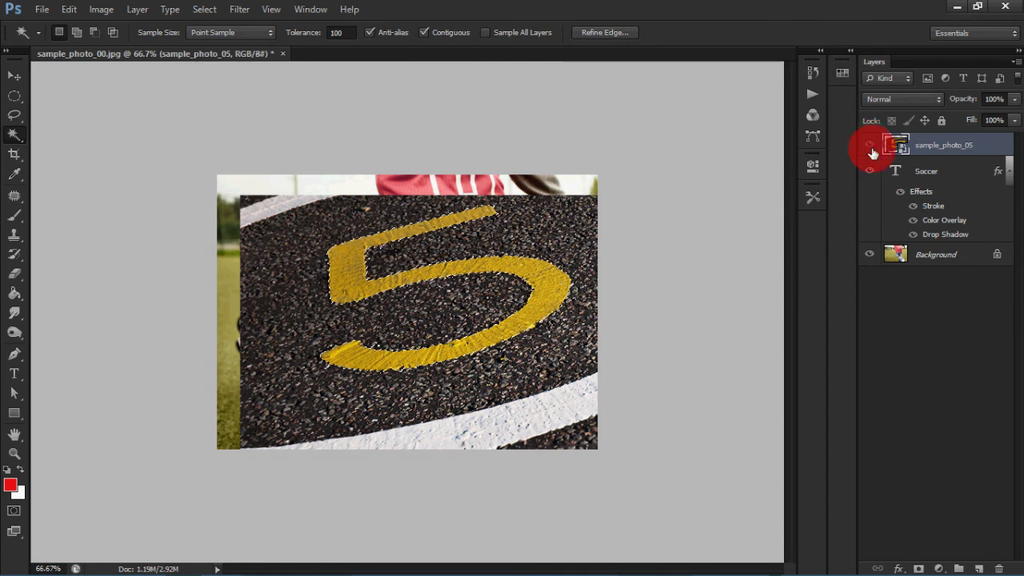
left_click(871, 146)
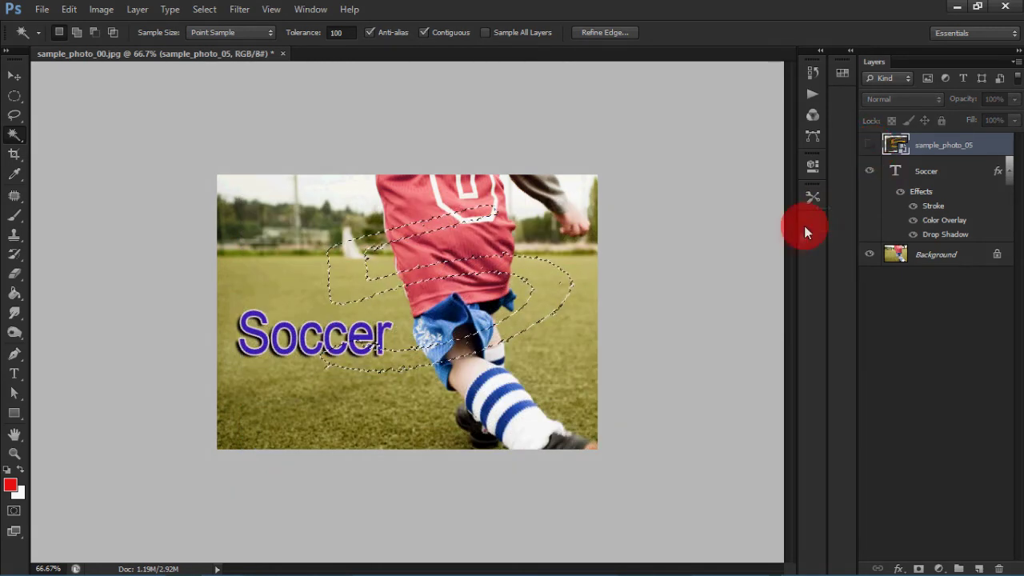
left_click(932, 255)
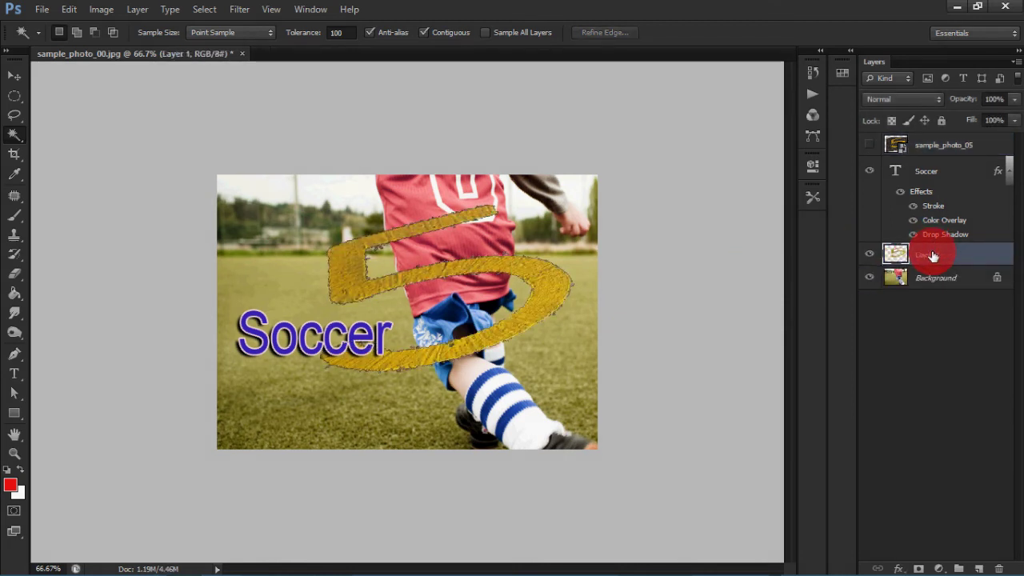
Move the copied 5 left and scale it to about 47% beneath the Soccer title
left_click(14, 76)
left_click_drag(331, 269, 315, 294)
key("ctrl+t")
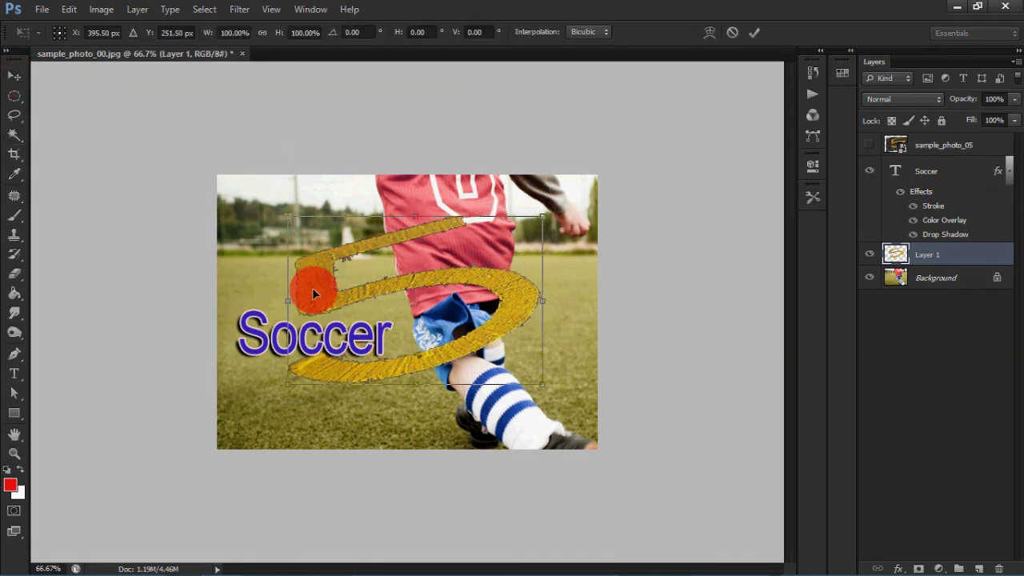
left_click_drag(544, 217, 346, 394)
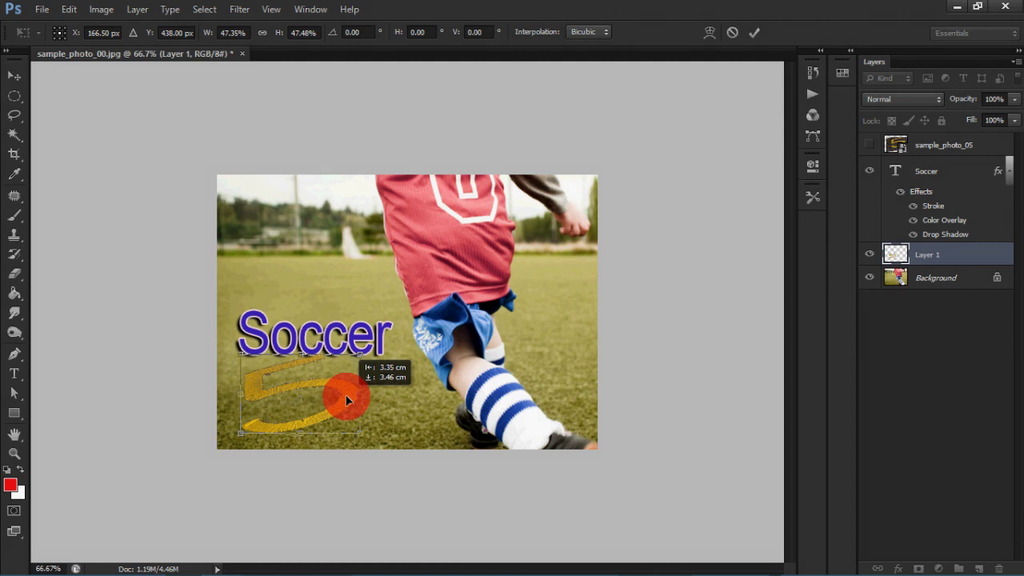
key("Return")
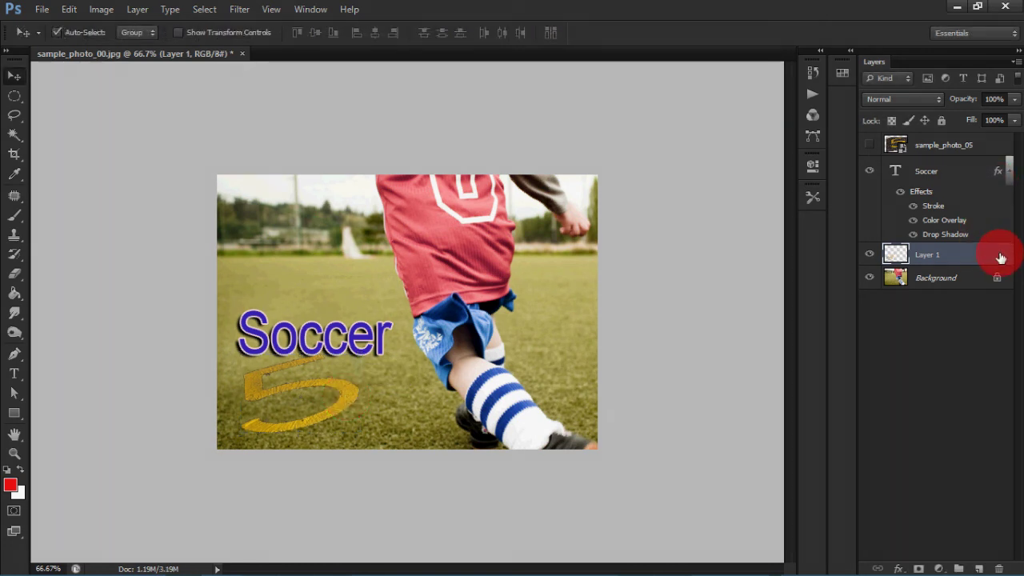
Style Layer 1 with a #fbf20a yellow Color Overlay, a Drop Shadow, and a 3 px black Stroke
double_click(1000, 257)
left_click_drag(704, 100, 734, 81)
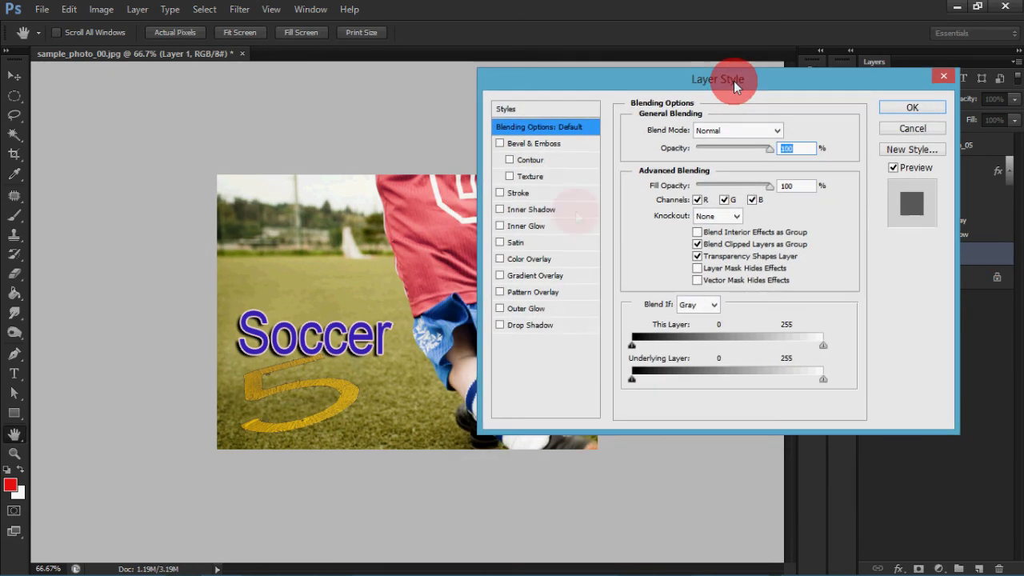
left_click(531, 258)
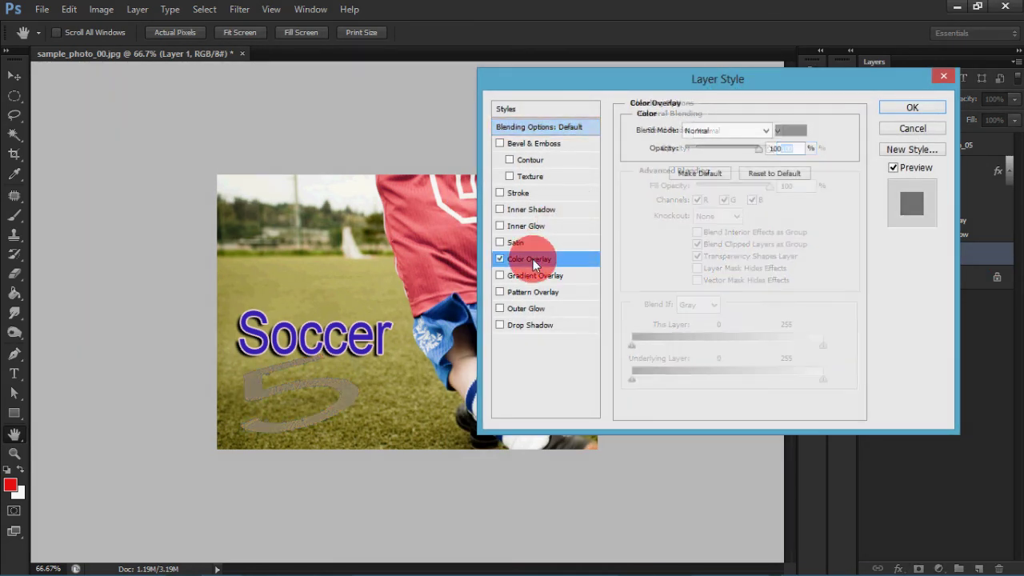
left_click(791, 131)
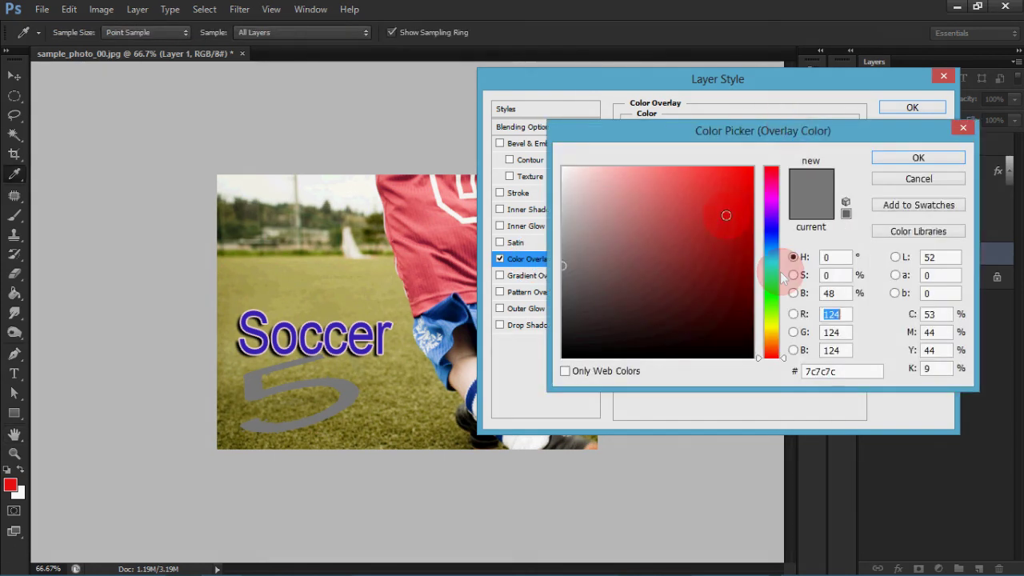
left_click(780, 326)
left_click(745, 170)
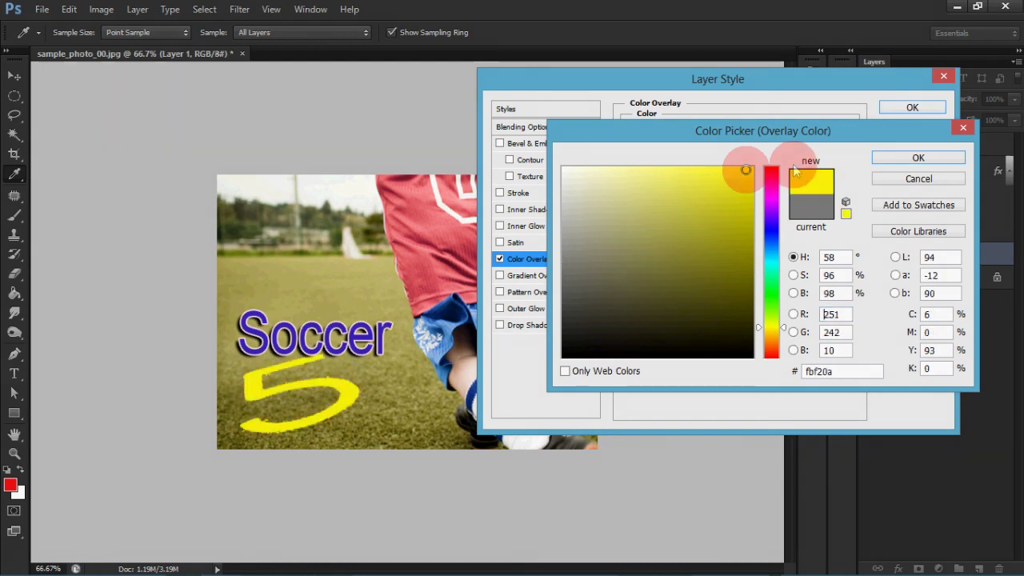
left_click(890, 160)
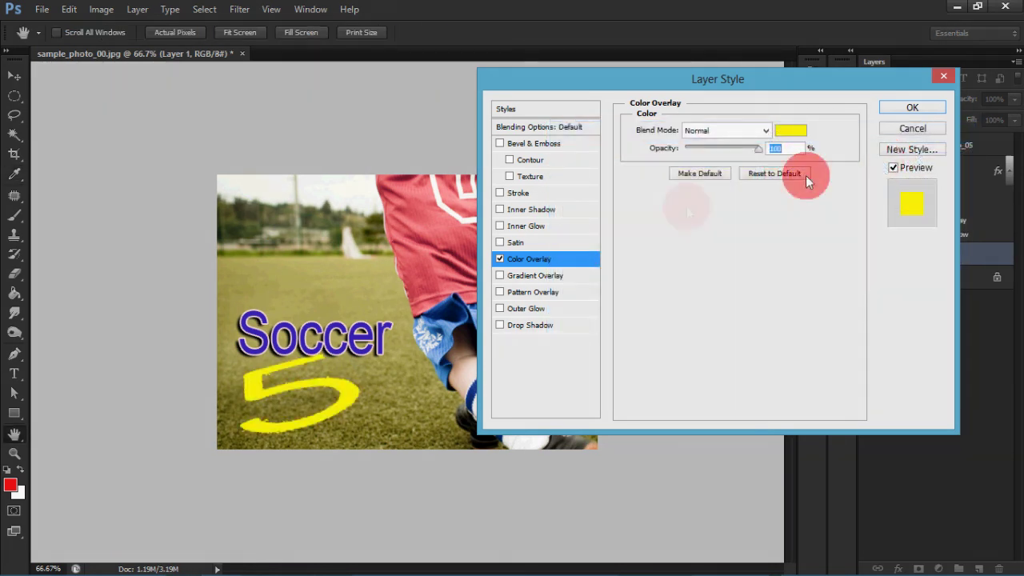
left_click(540, 325)
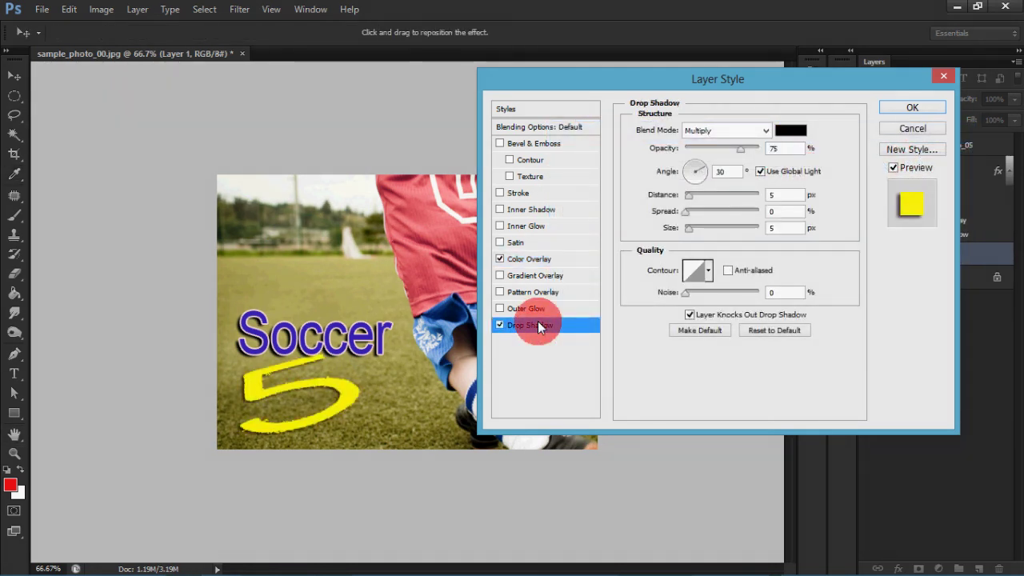
left_click(528, 193)
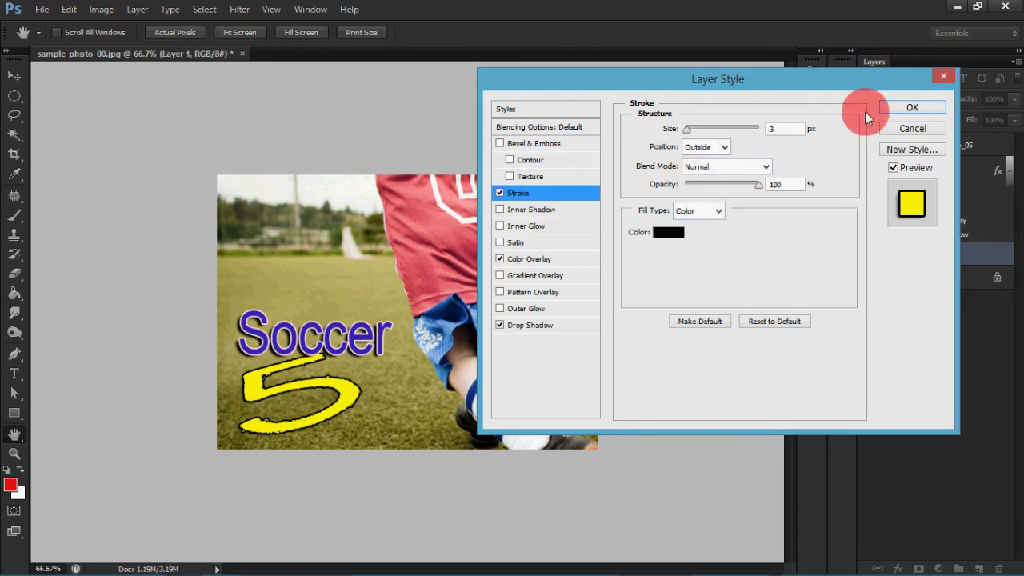
left_click(891, 110)
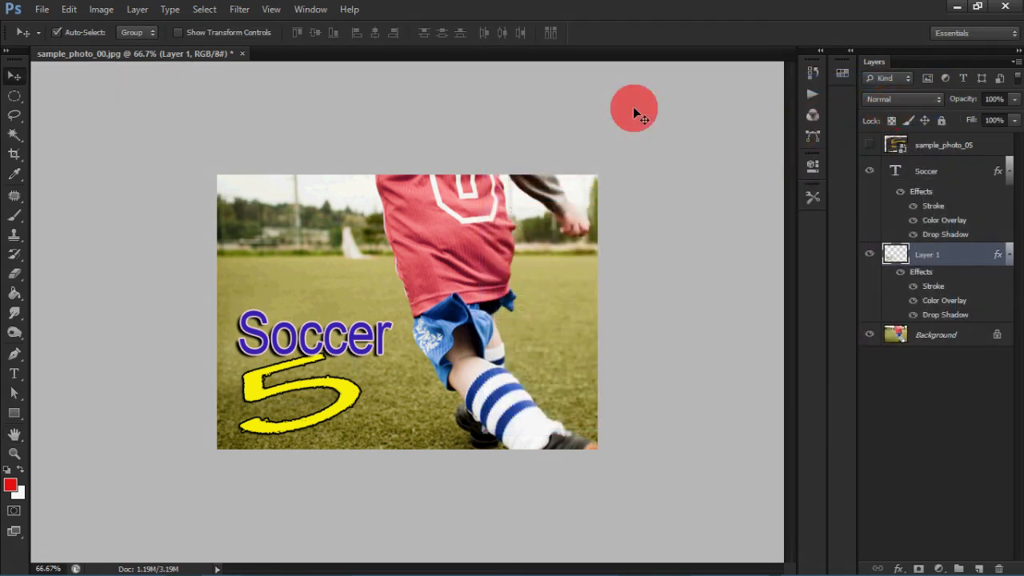